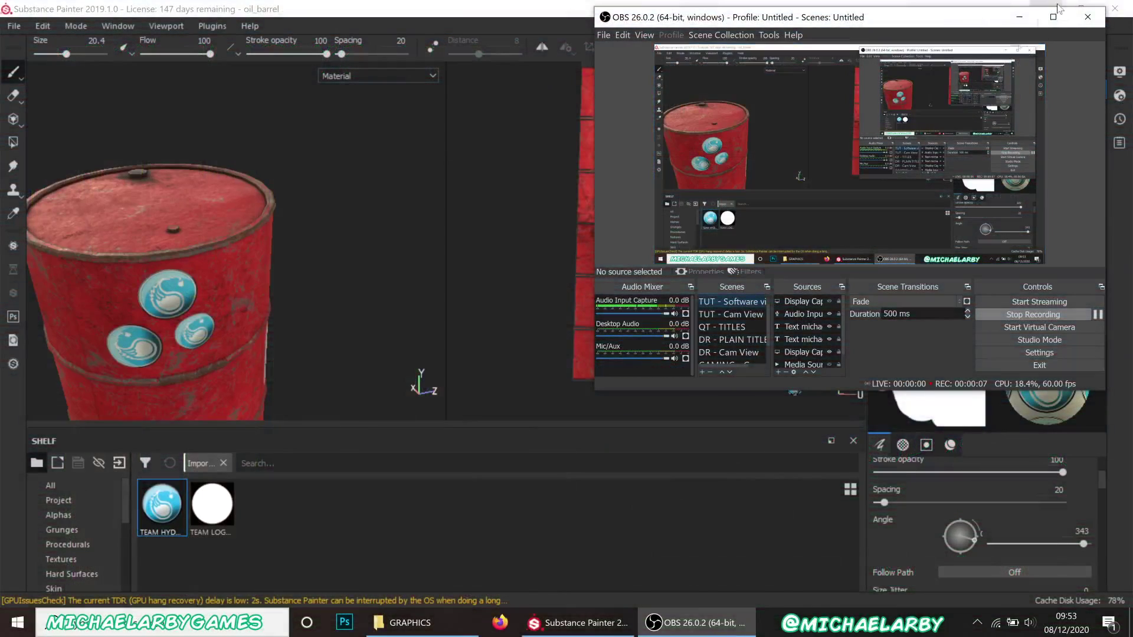
Stamp a third blue team logo sticker onto the side of the red barrel.
click(1019, 16)
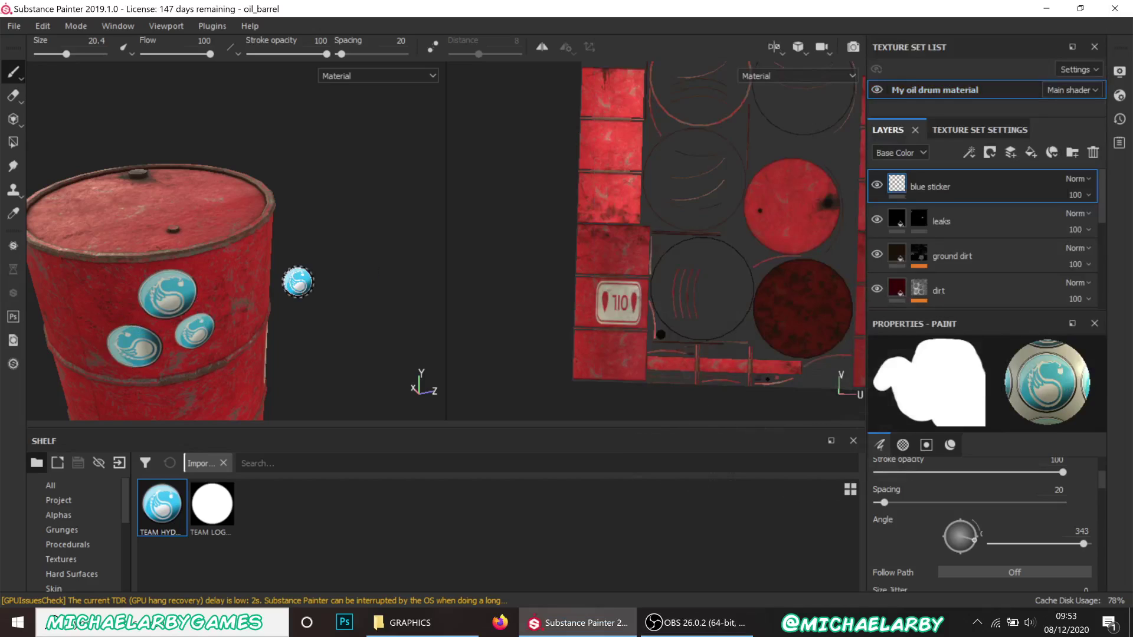
mouse_move(316, 293)
alt+mouse_down()
mouse_move(370, 268)
mouse_move(324, 258)
mouse_move(319, 236)
alt+mouse_up()
scroll(325, 258, up, 5)
scroll(326, 256, up, 3)
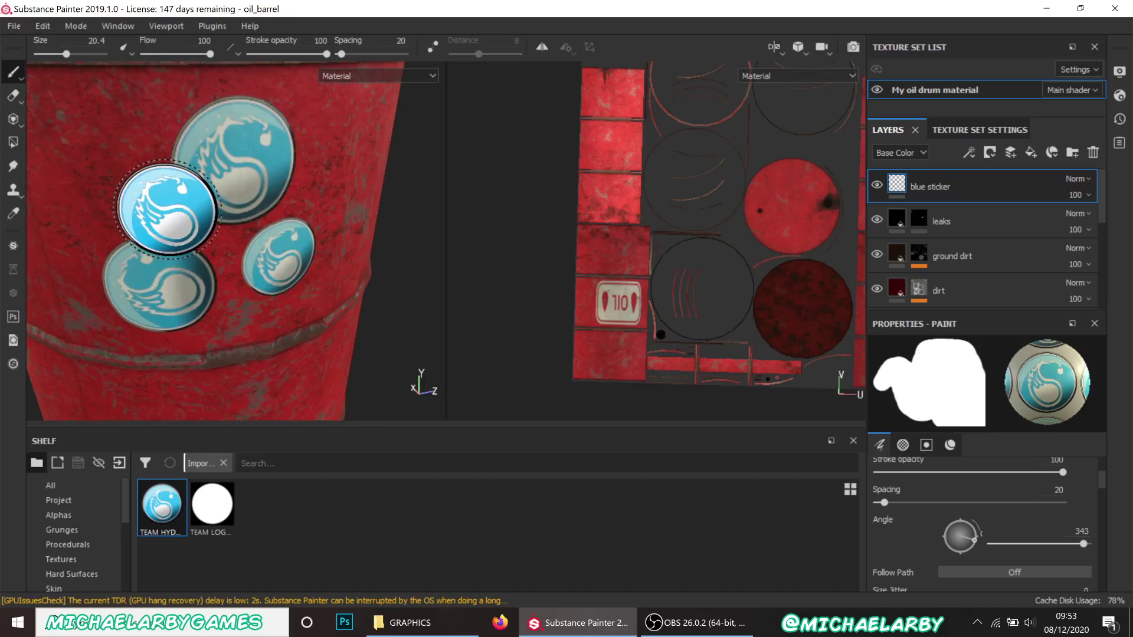
scroll(242, 226, down, 5)
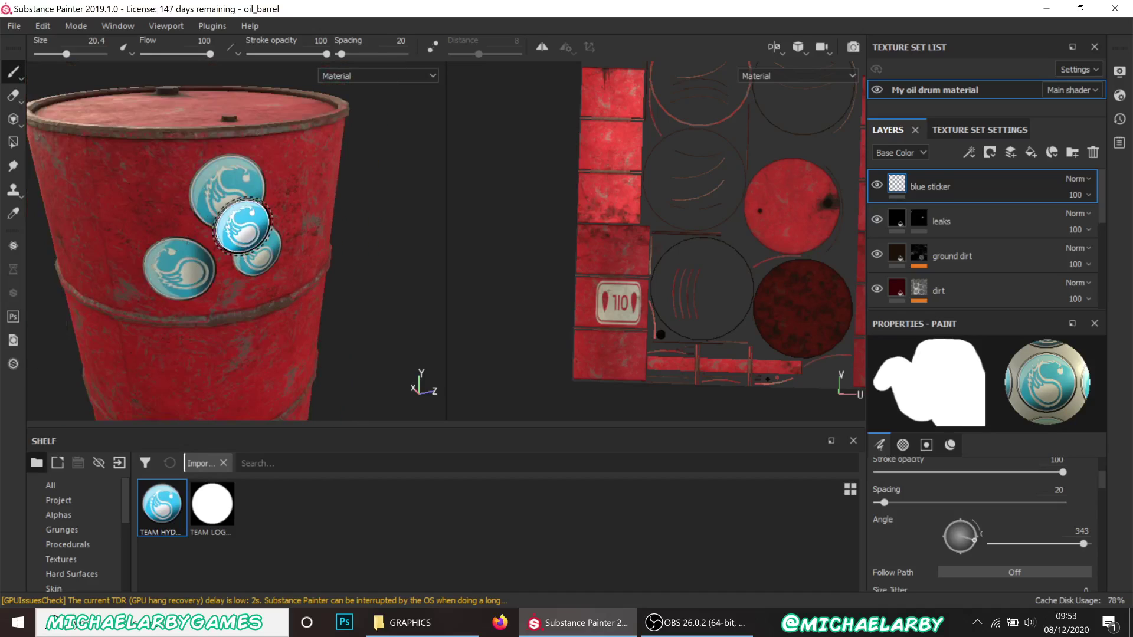
alt+drag(242, 225, 225, 223)
scroll(248, 230, up, 5)
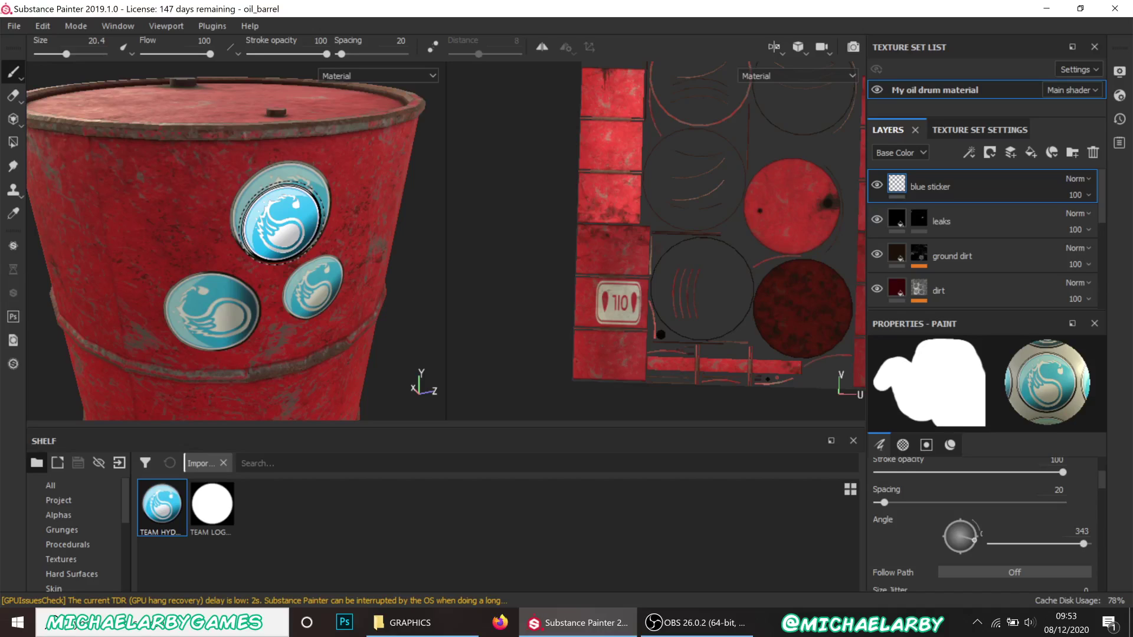
click(280, 221)
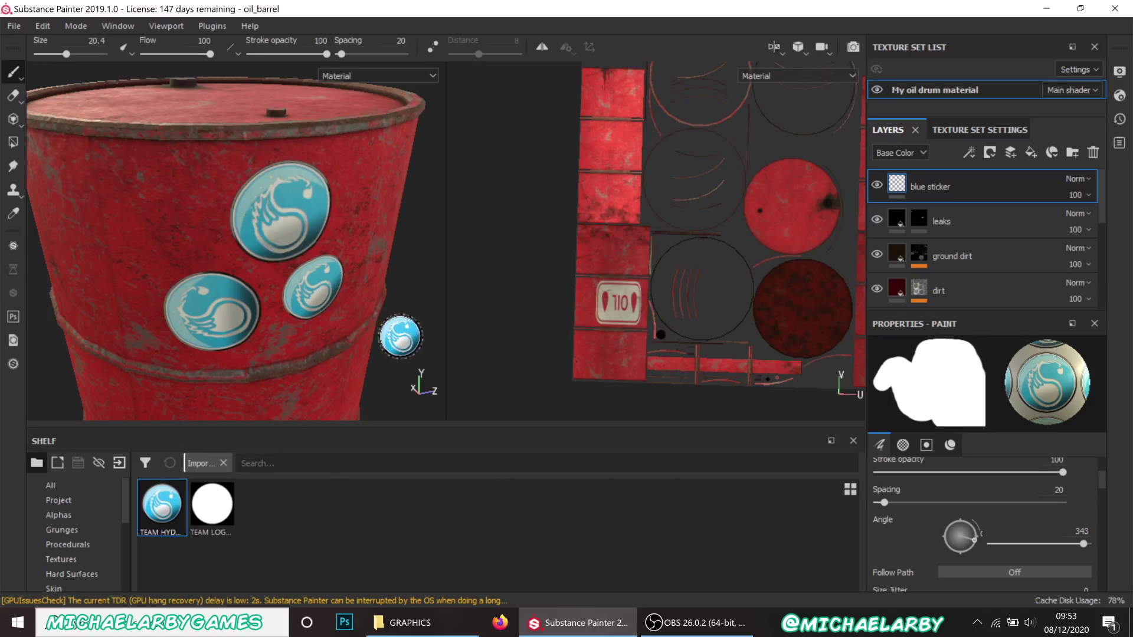
click(432, 618)
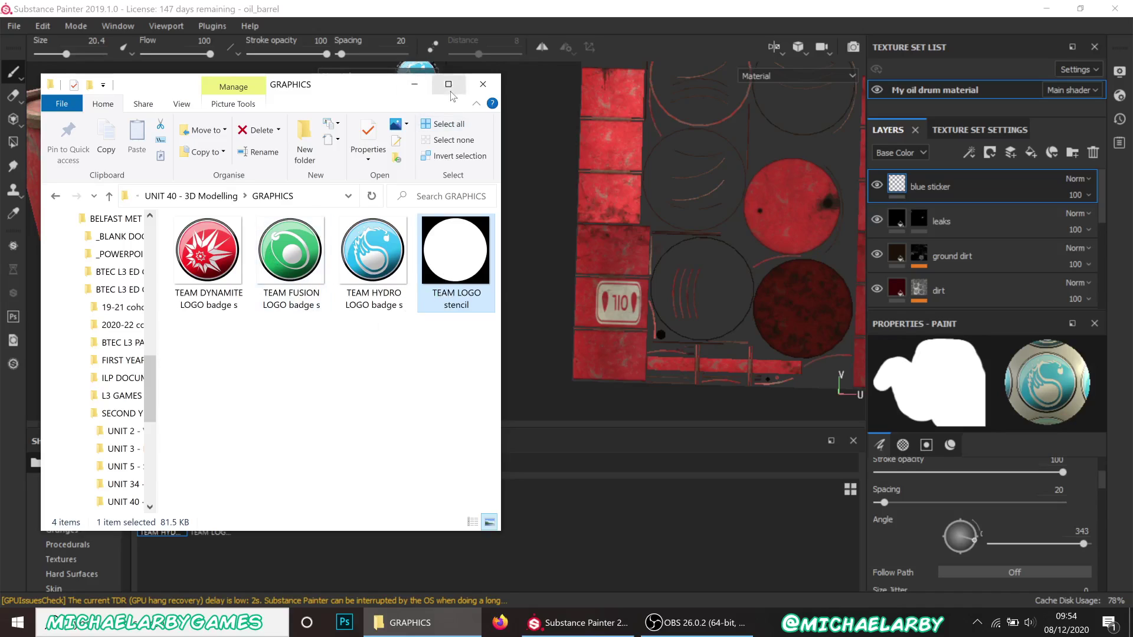
click(414, 84)
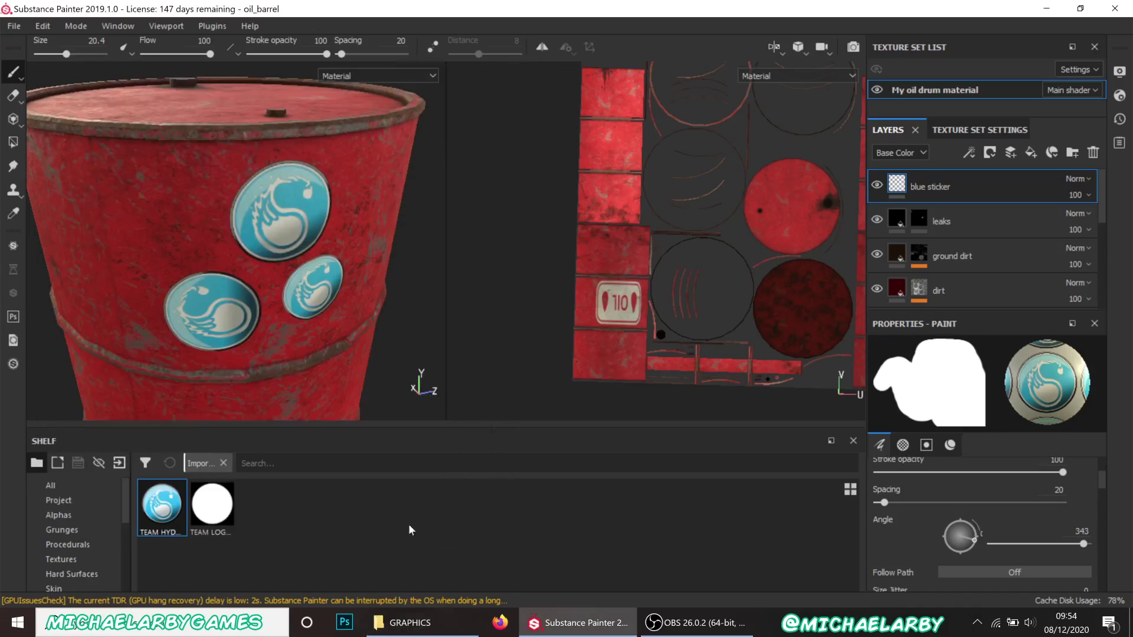
Add TEAM FUSION LOGO badge s.png and TEAM LOGO stencil.png to the Import resources list.
click(15, 27)
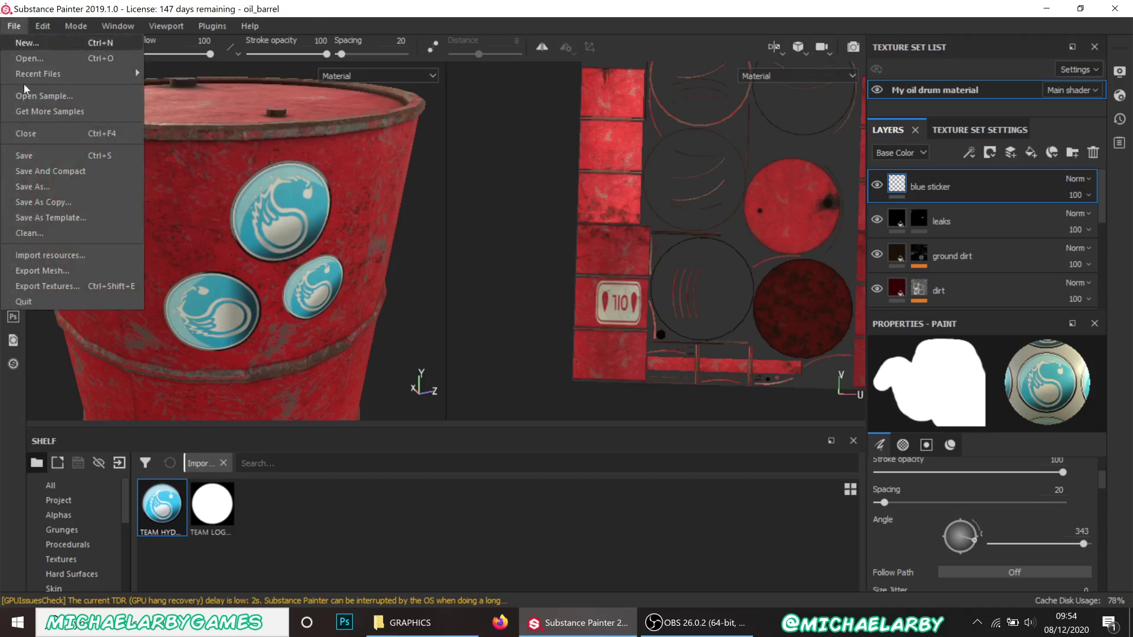
click(63, 257)
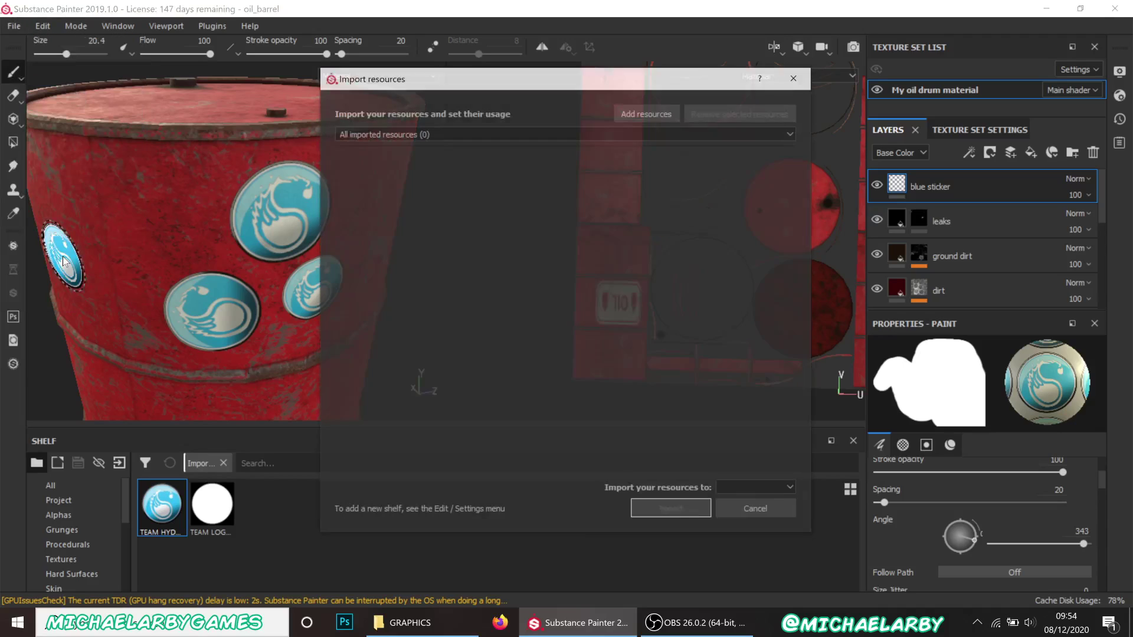
click(662, 112)
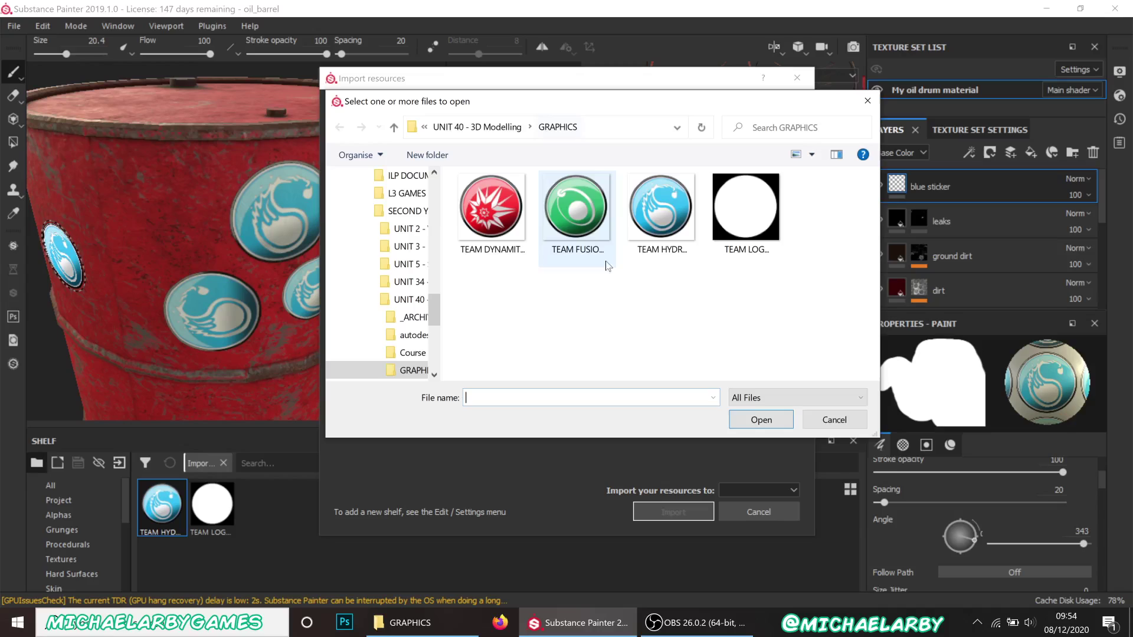
click(566, 226)
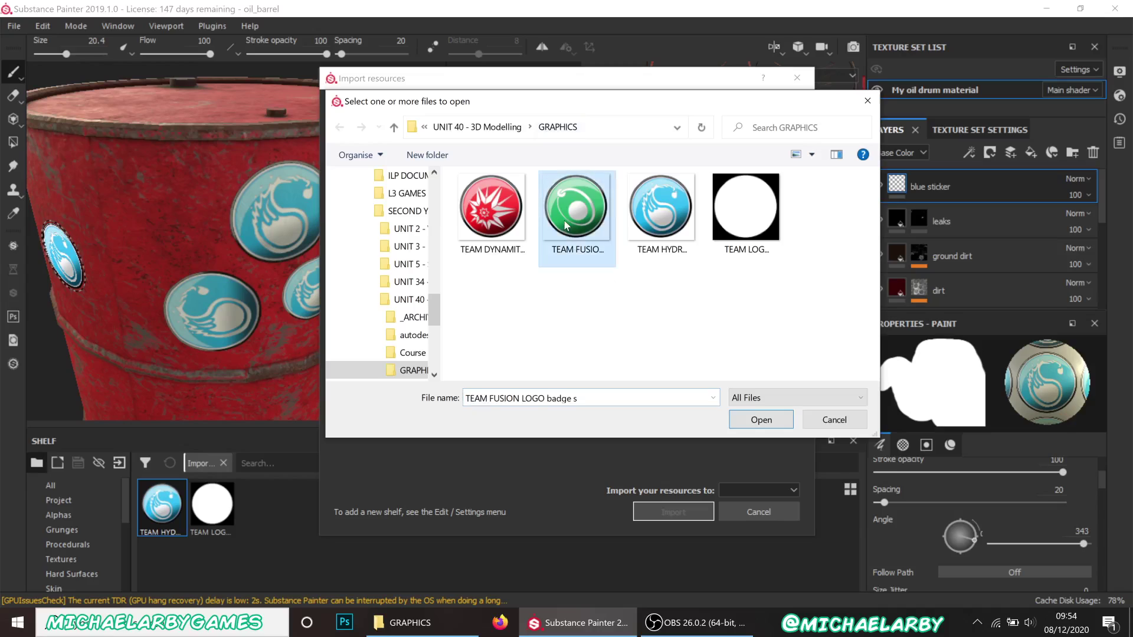
ctrl+click(747, 224)
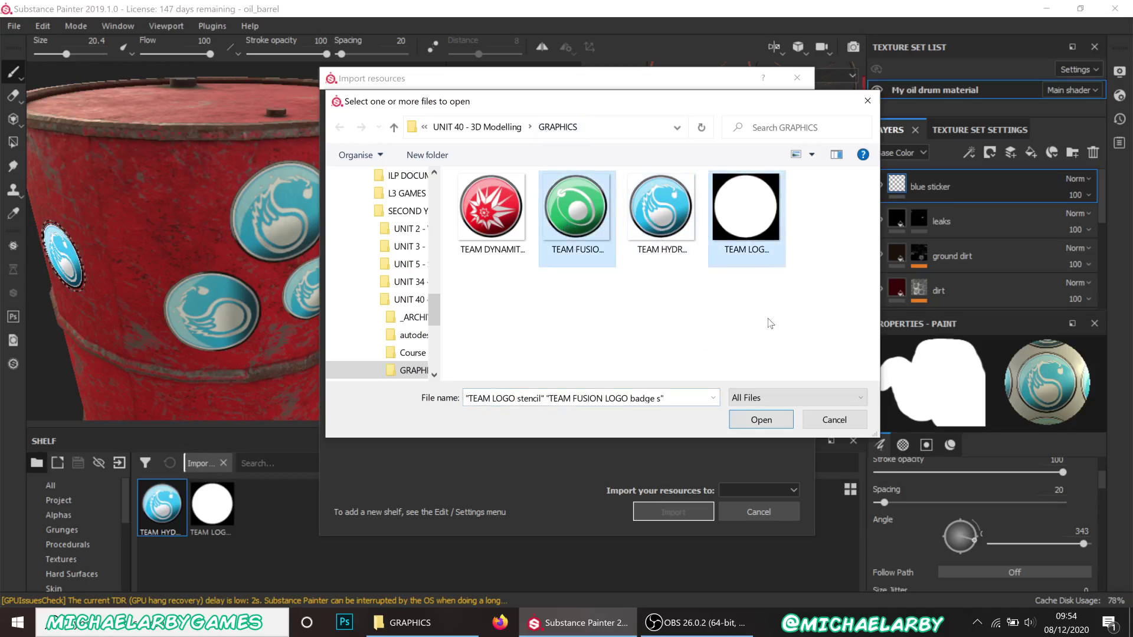
click(776, 420)
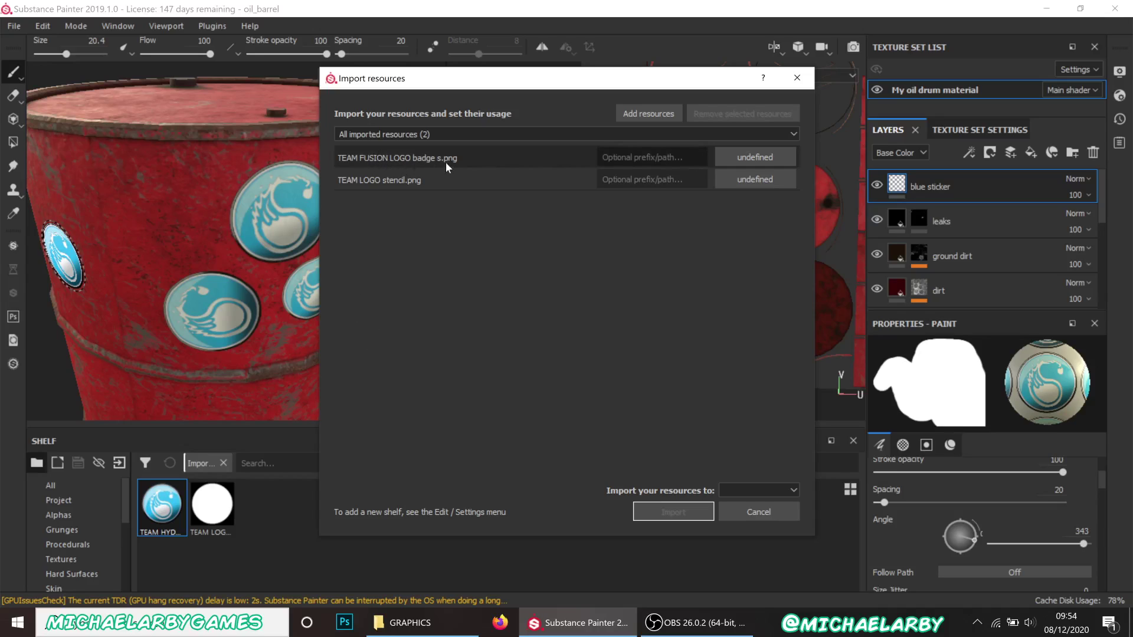
Set TEAM FUSION LOGO badge s.png usage to texture and TEAM LOGO stencil.png to alpha.
click(755, 158)
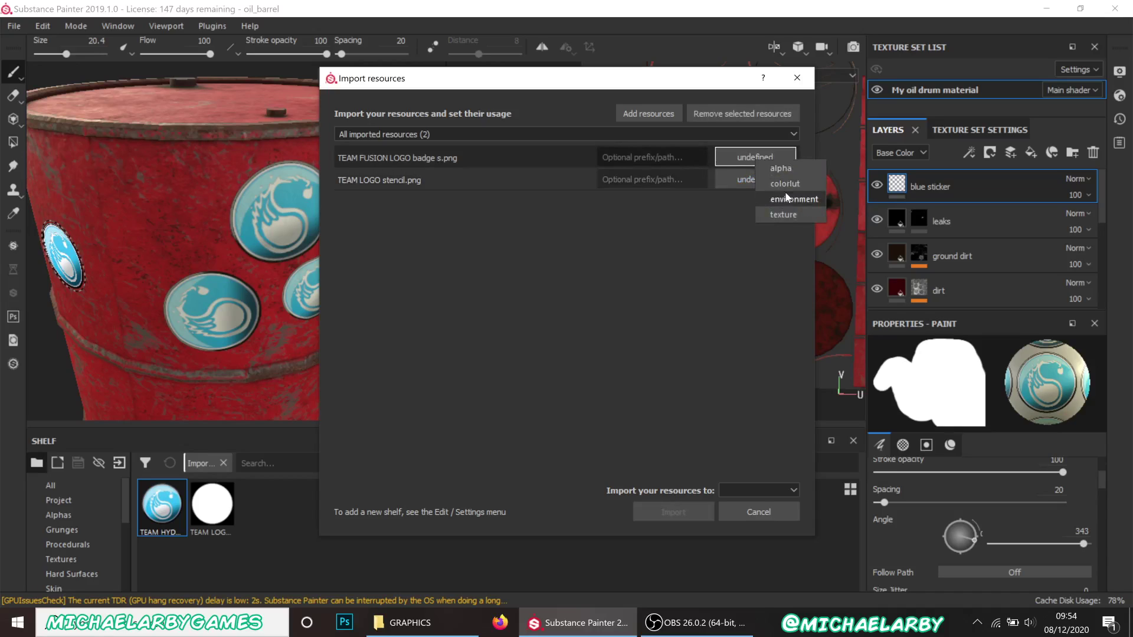
click(785, 216)
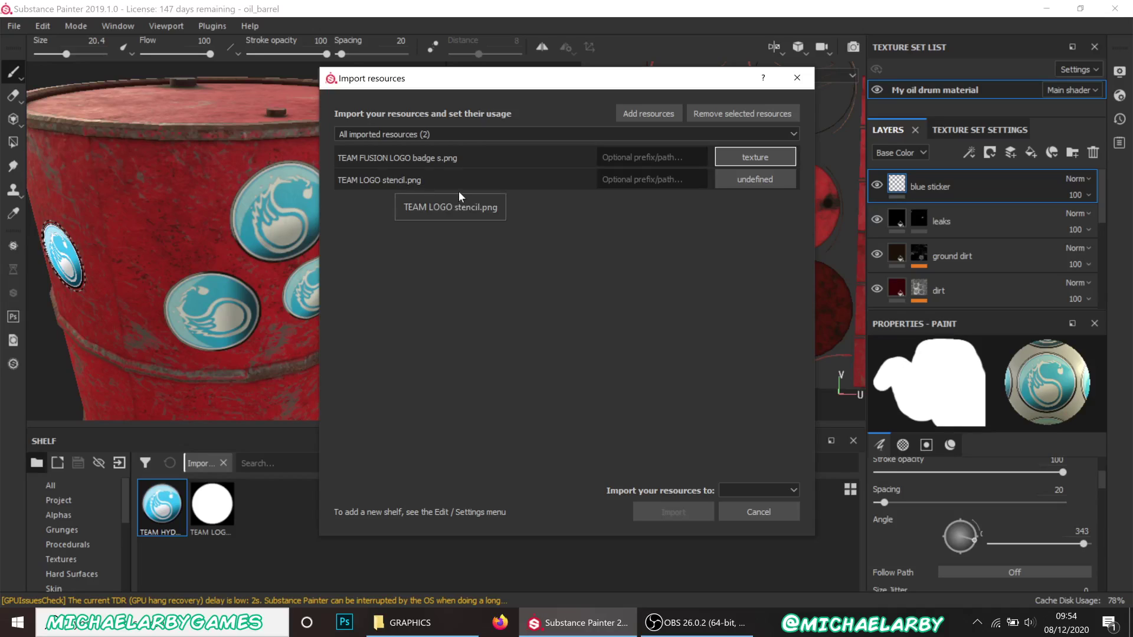
click(764, 183)
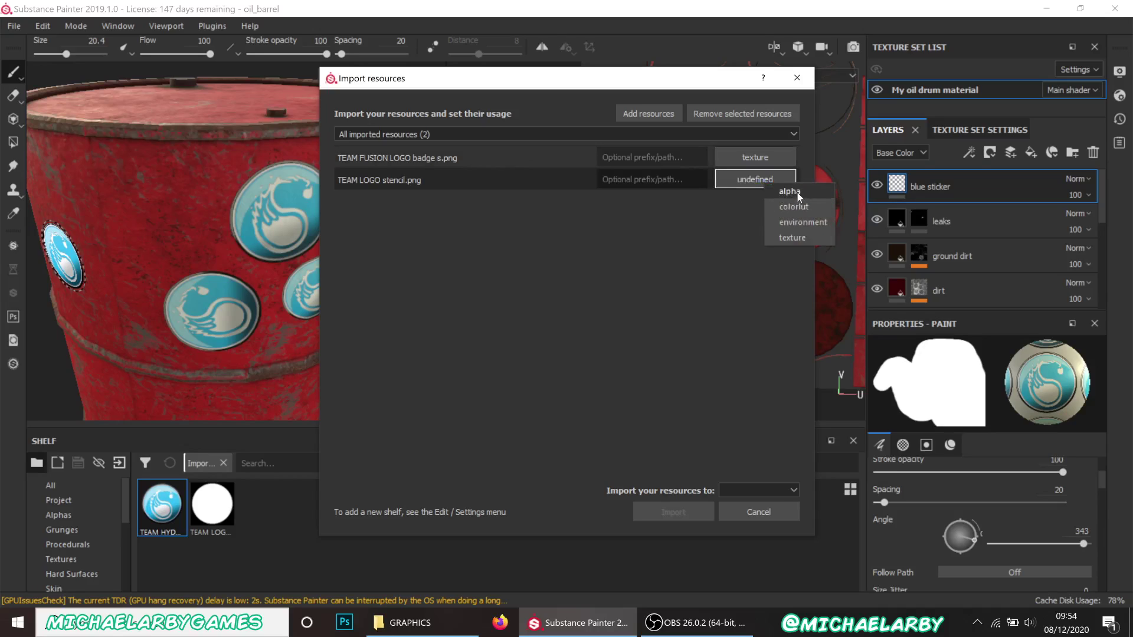
click(791, 192)
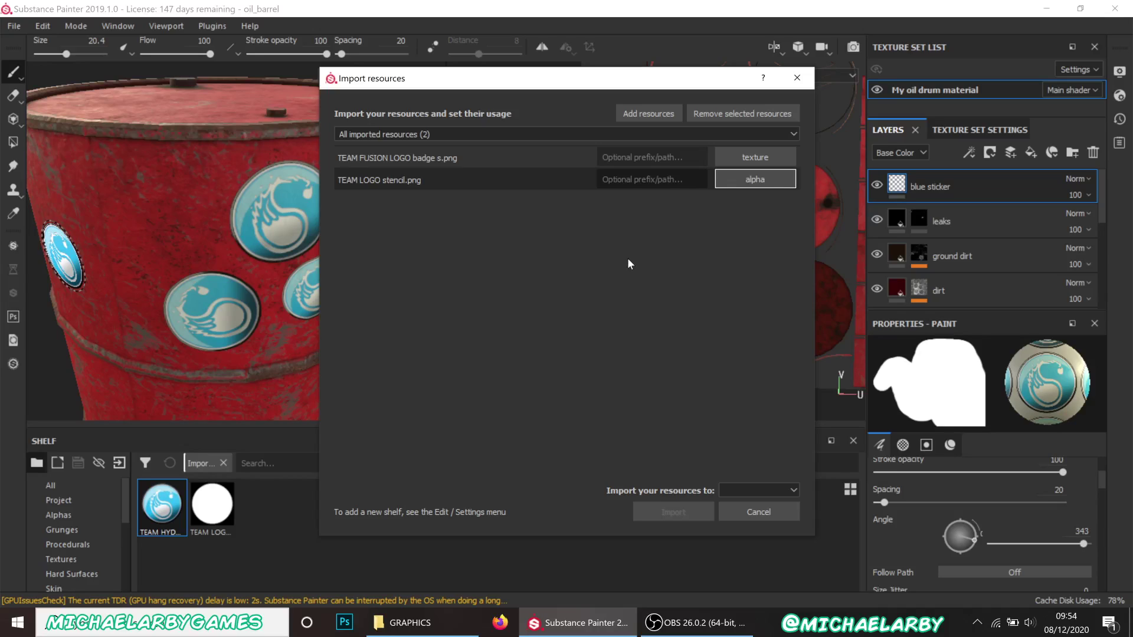
Choose current session as the import destination for both resources.
click(794, 491)
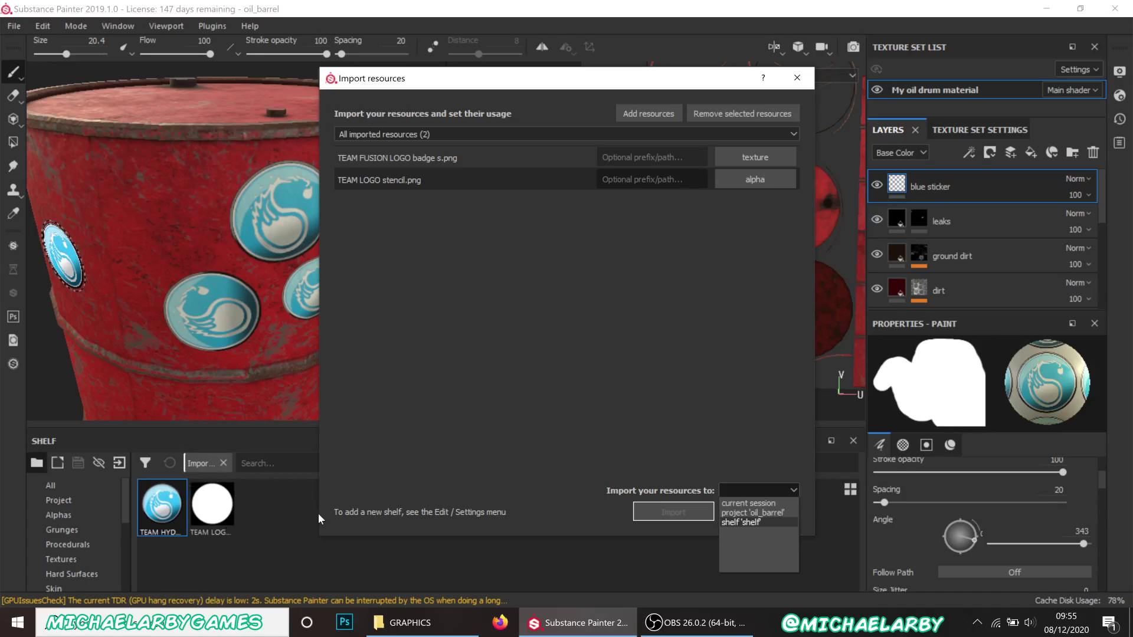
click(747, 504)
Finish the import and add a new paint layer named 'green sticker' above 'blue sticker'.
click(673, 513)
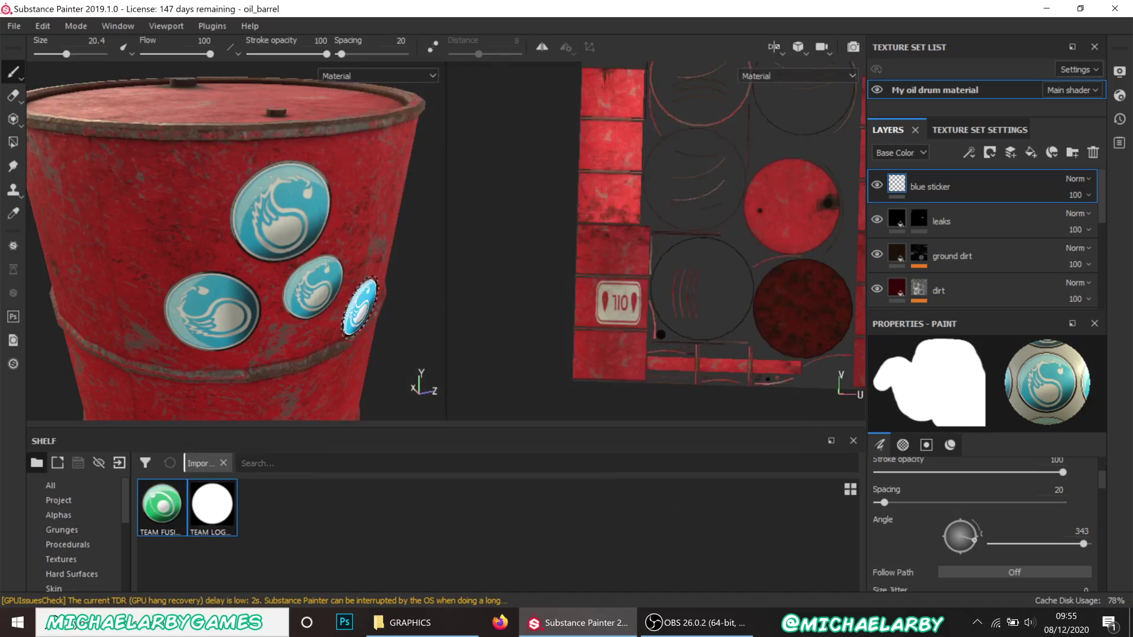
scroll(307, 225, down, 5)
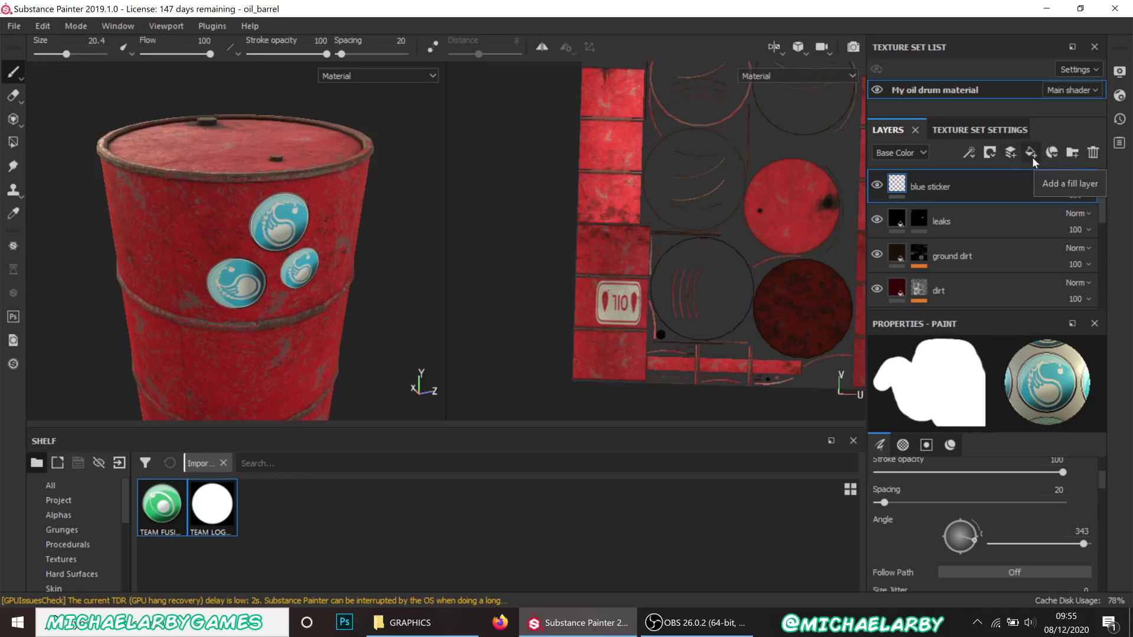
click(1011, 155)
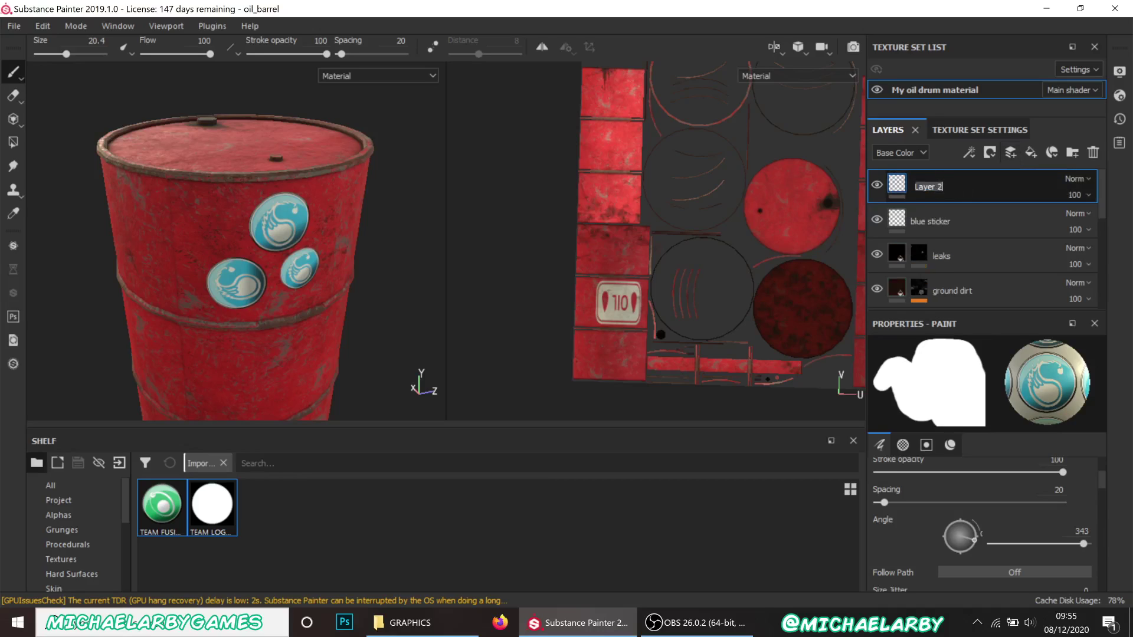
text(green sticker)
key(Return)
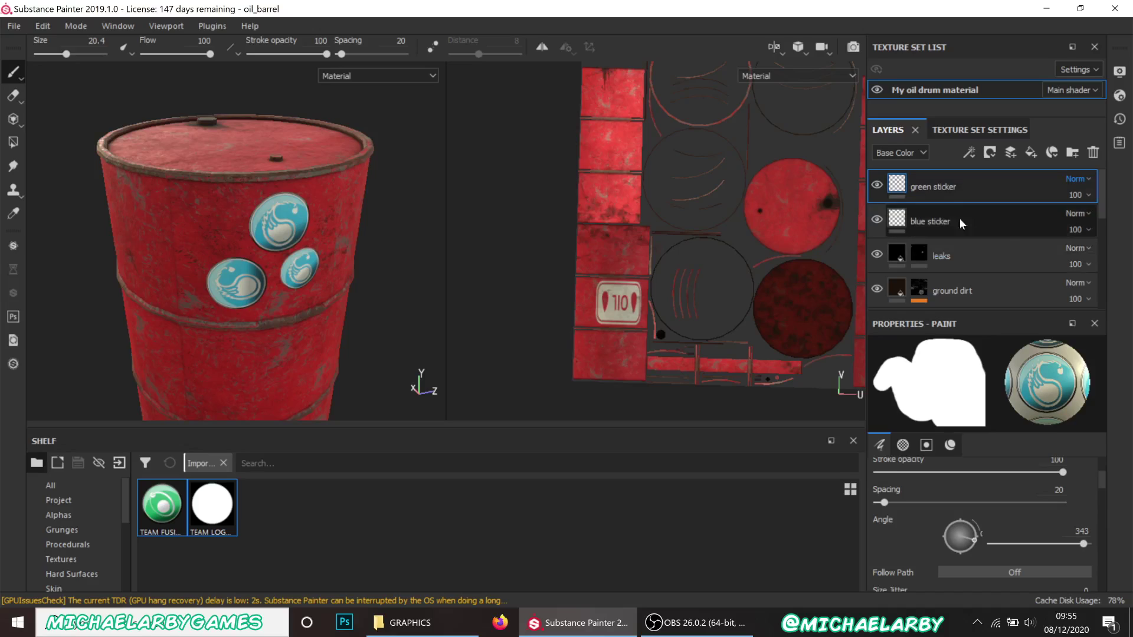
Search the shelf for 'team' without the Imported filter and make TEAM LOGO stencil the brush alpha.
scroll(1021, 511, down, 2)
scroll(1021, 511, down, 2)
scroll(1018, 515, up, 2)
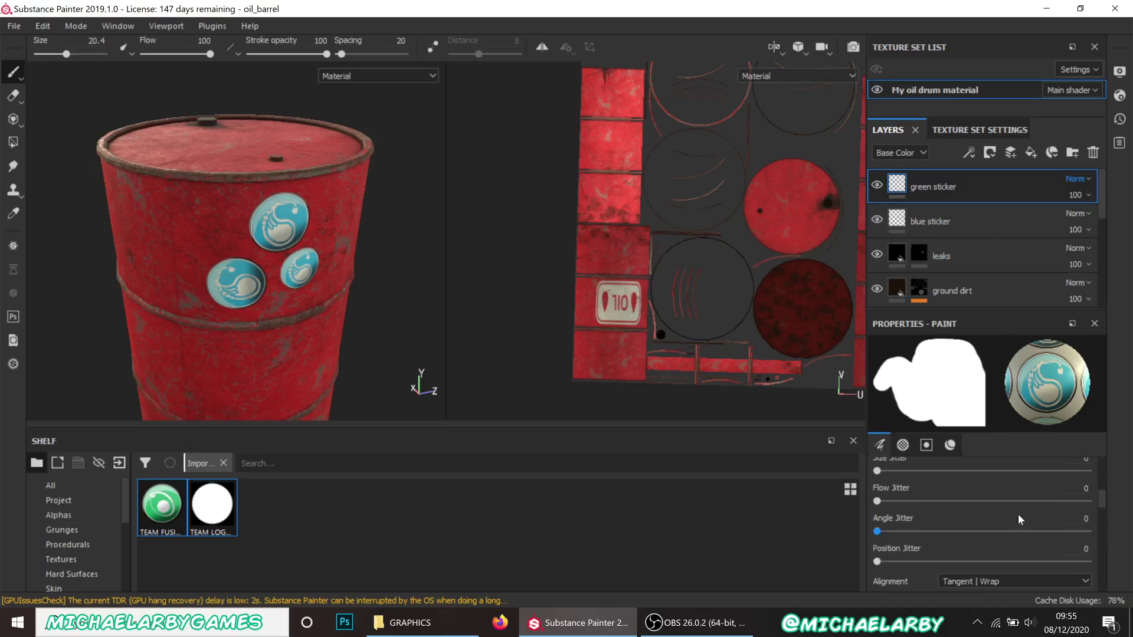
scroll(1018, 514, down, 4)
scroll(986, 491, up, 1)
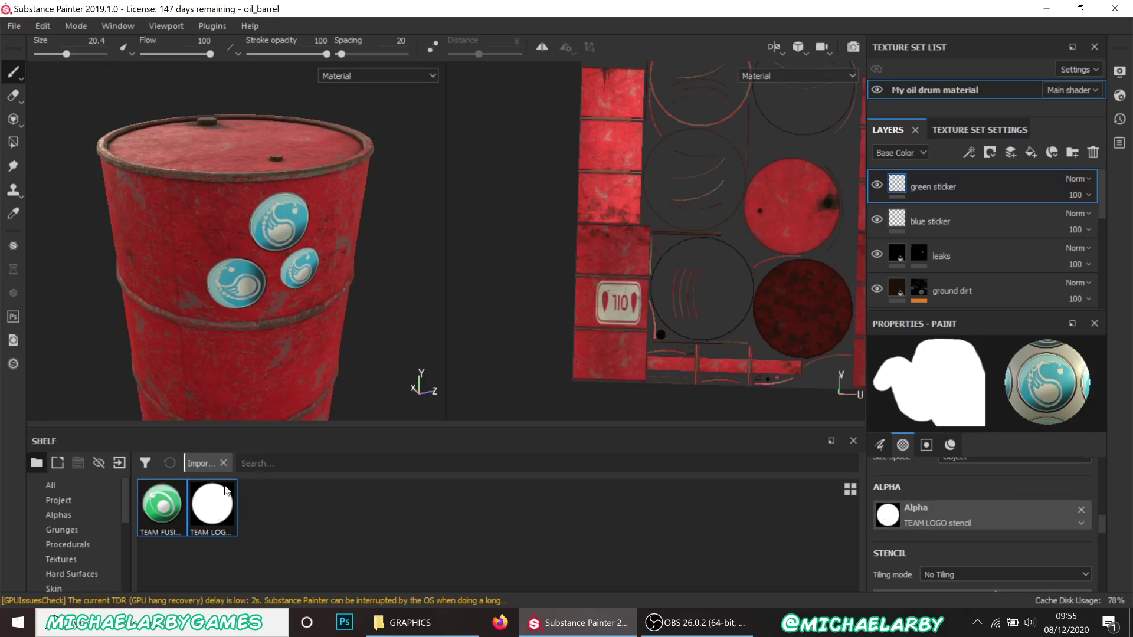
mouse_move(216, 512)
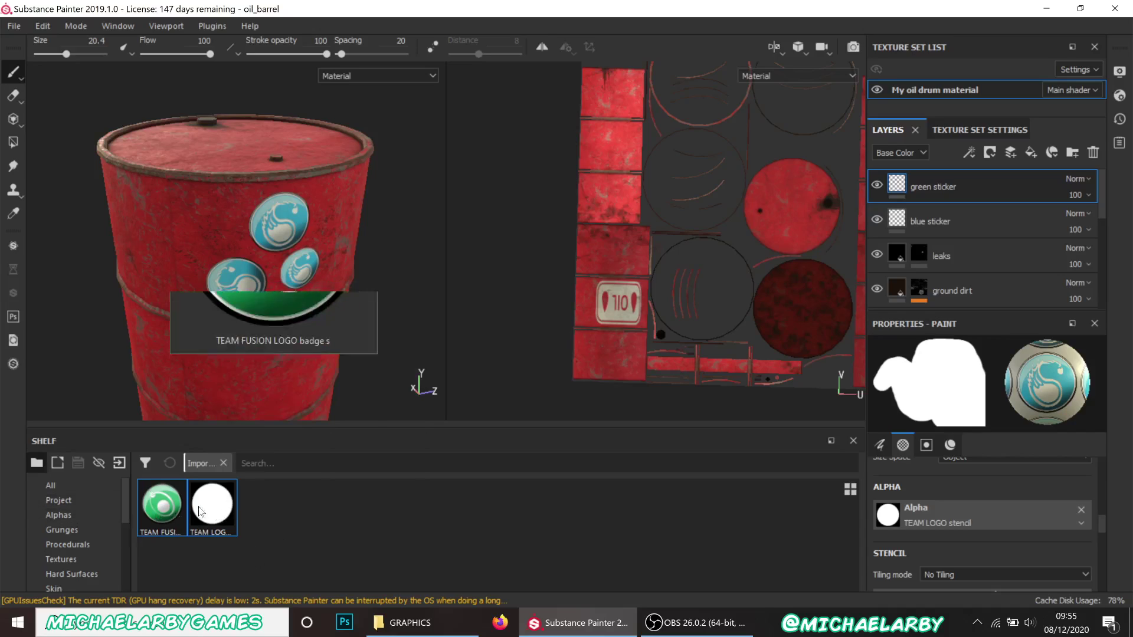
click(223, 464)
text(team)
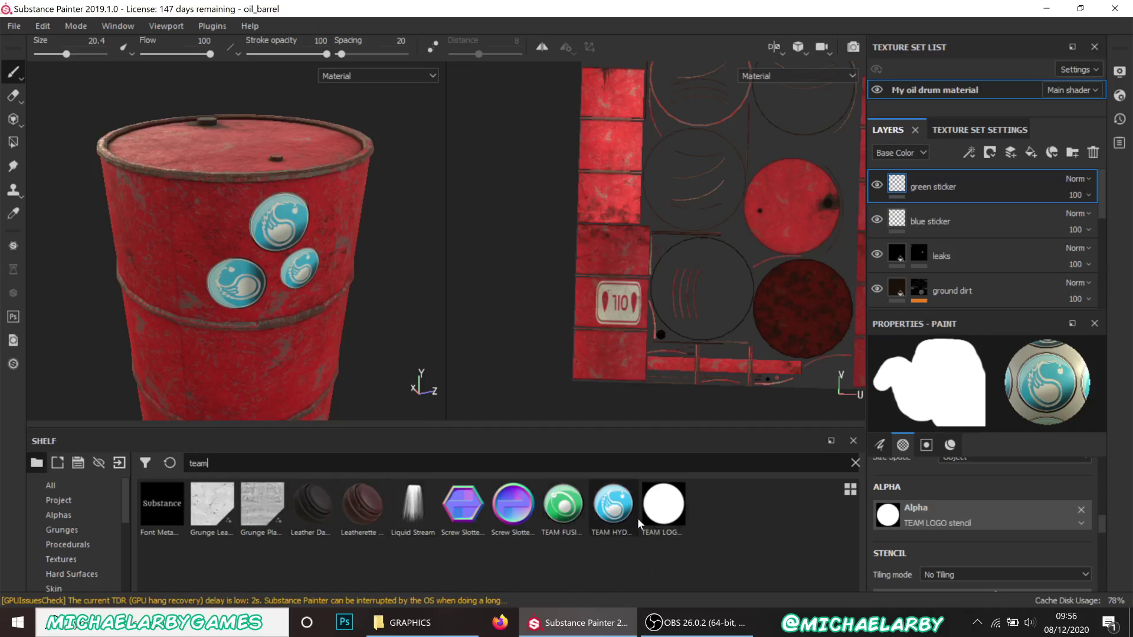
drag(671, 519, 899, 524)
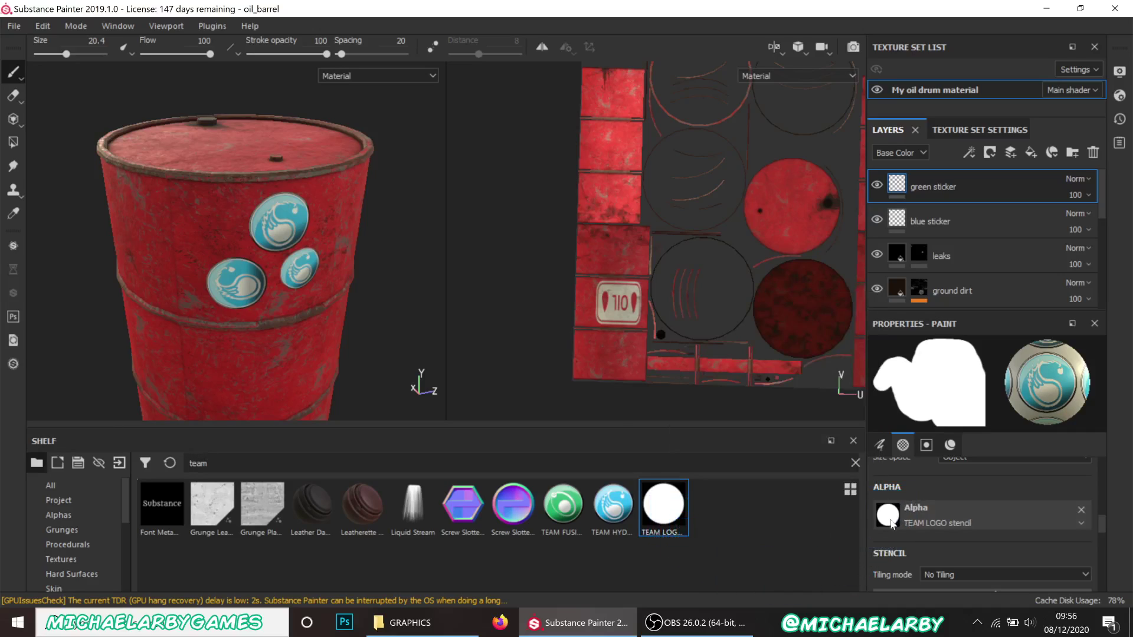
Switch the brush alpha to the Arrow Fire shape.
click(935, 529)
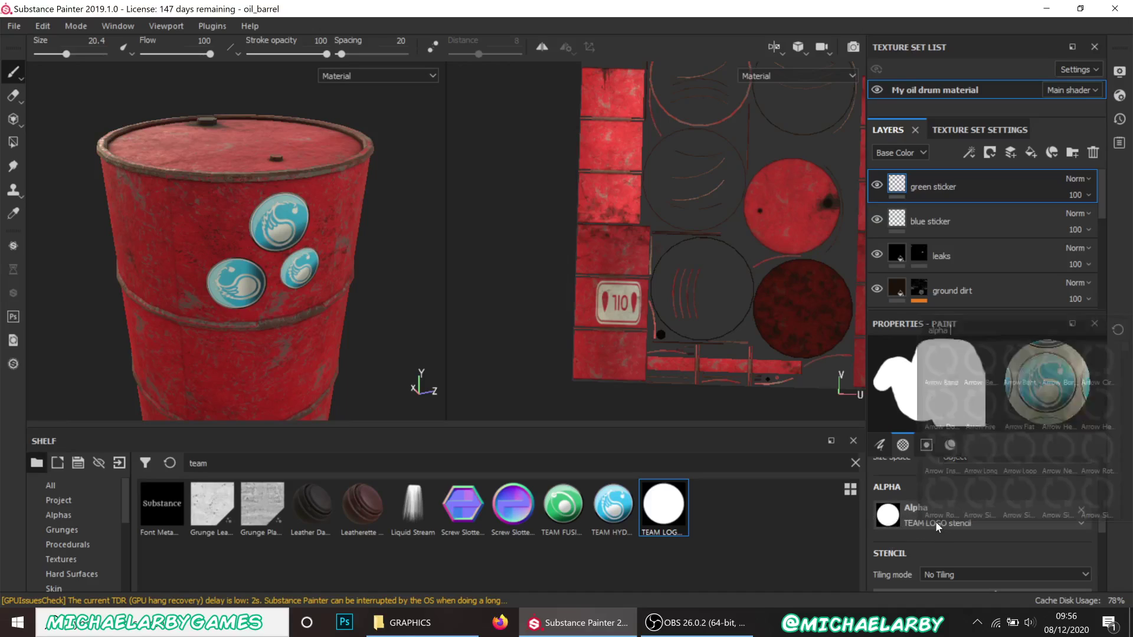
click(994, 403)
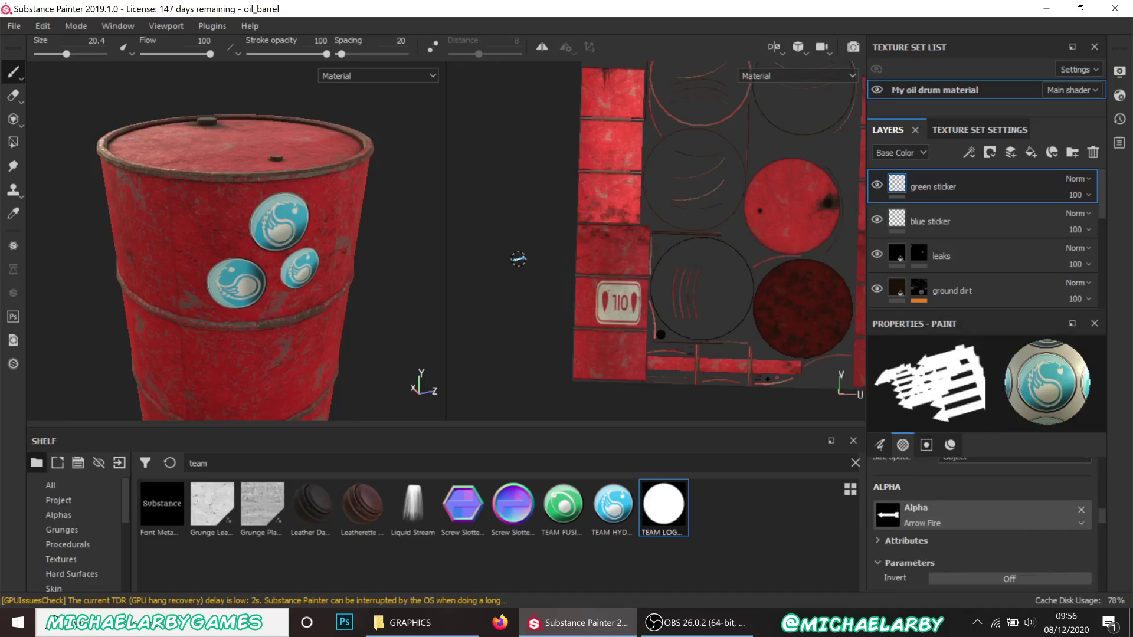
scroll(202, 227, down, 2)
scroll(202, 227, up, 4)
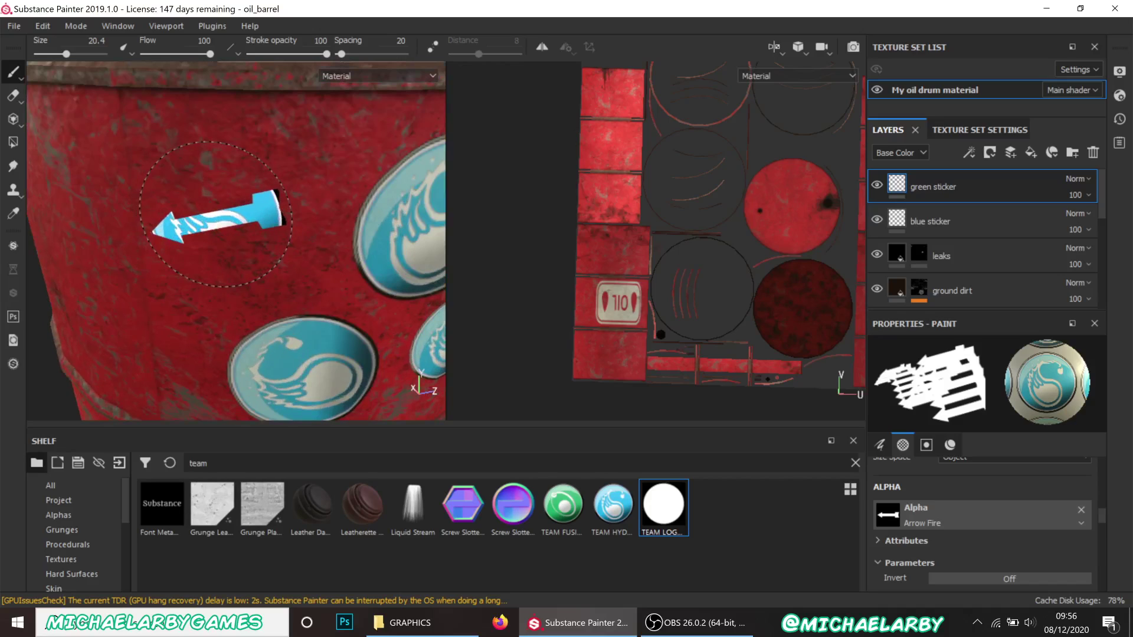
Stamp an arrow on the barrel, undo the extra stamp, and restore the TEAM LOGO stencil alpha.
click(230, 257)
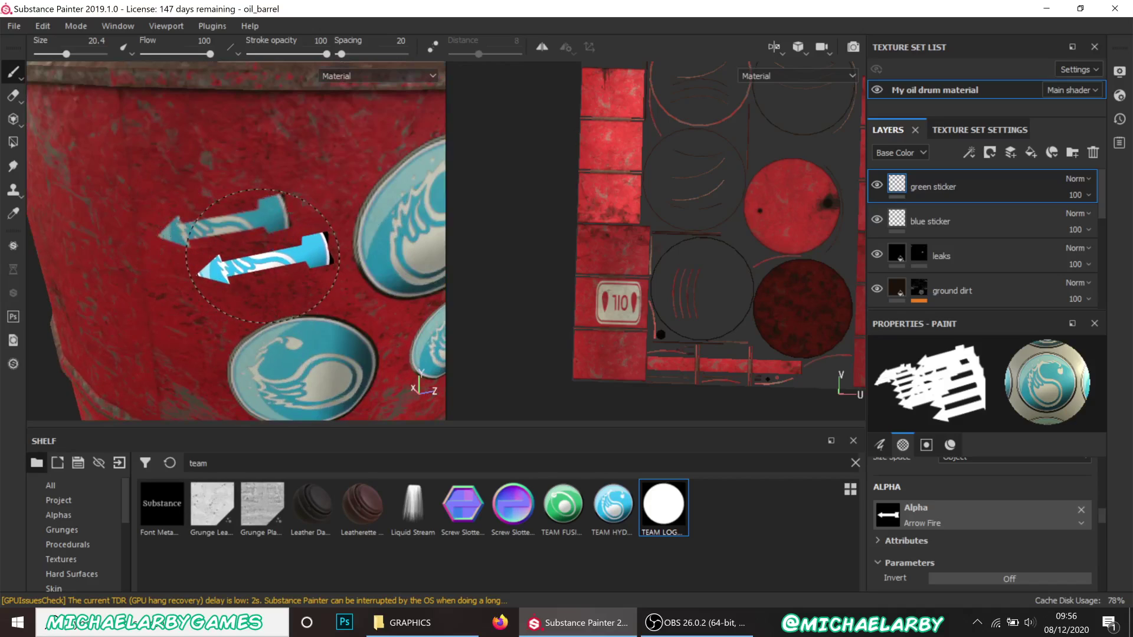
key(ctrl+z)
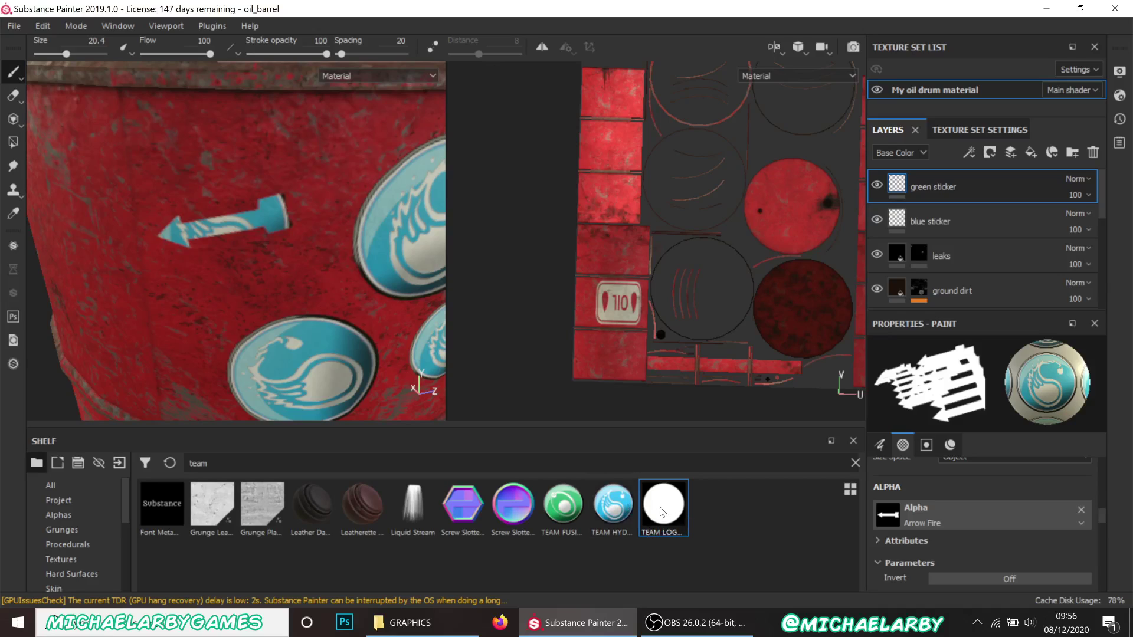
drag(661, 512, 941, 524)
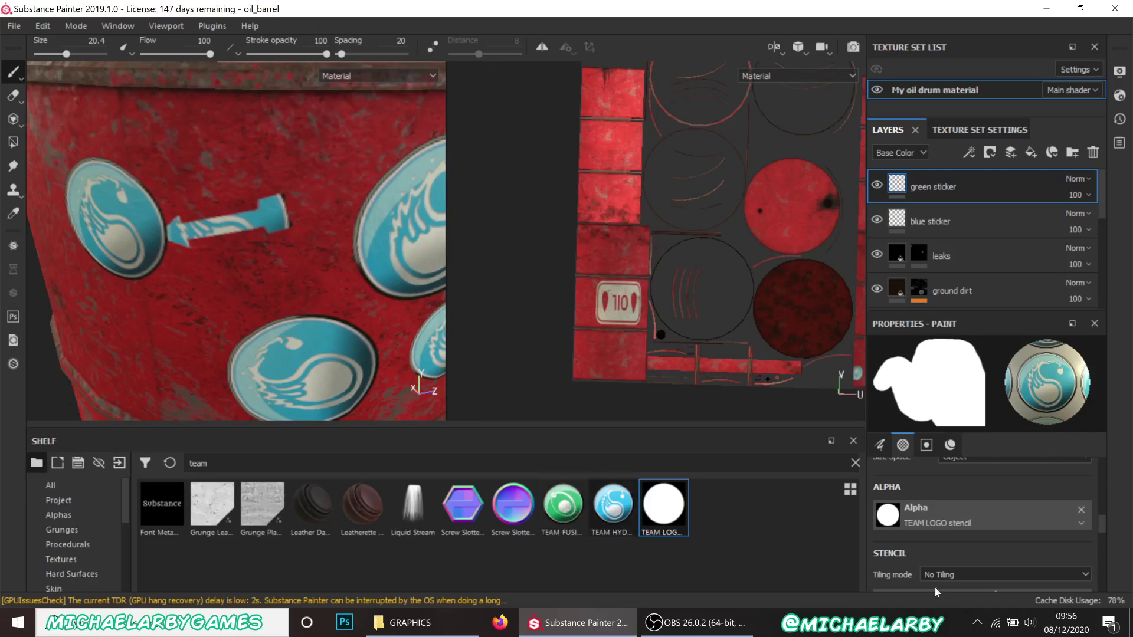
Remove the blue logo texture from Base Color and set the brush colour to teal.
scroll(991, 531, down, 3)
scroll(989, 532, down, 2)
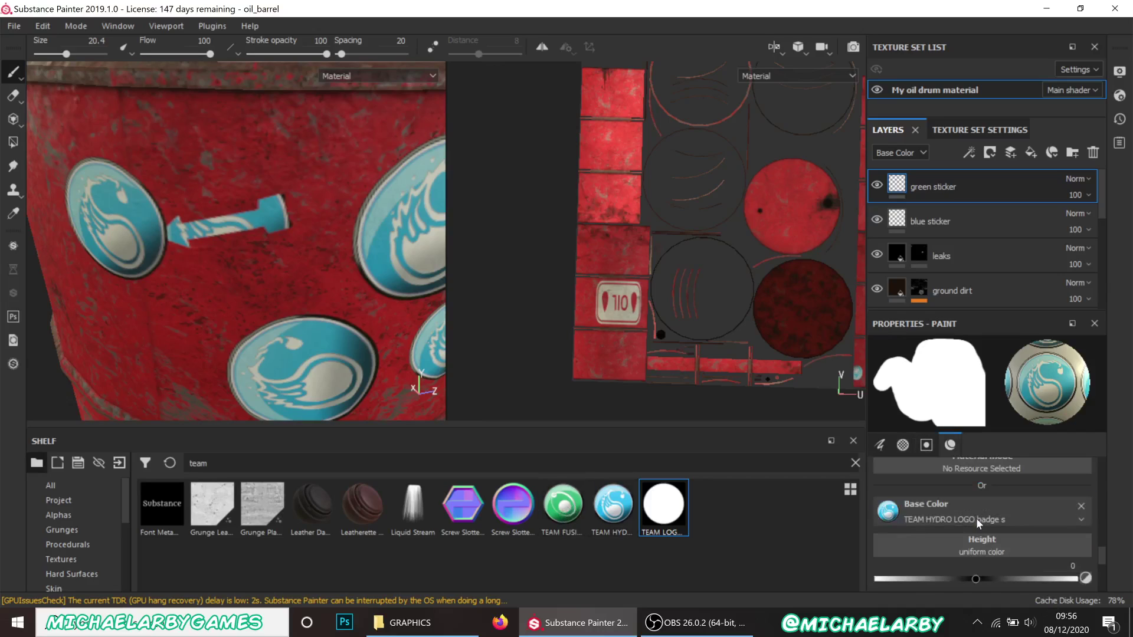
click(1080, 507)
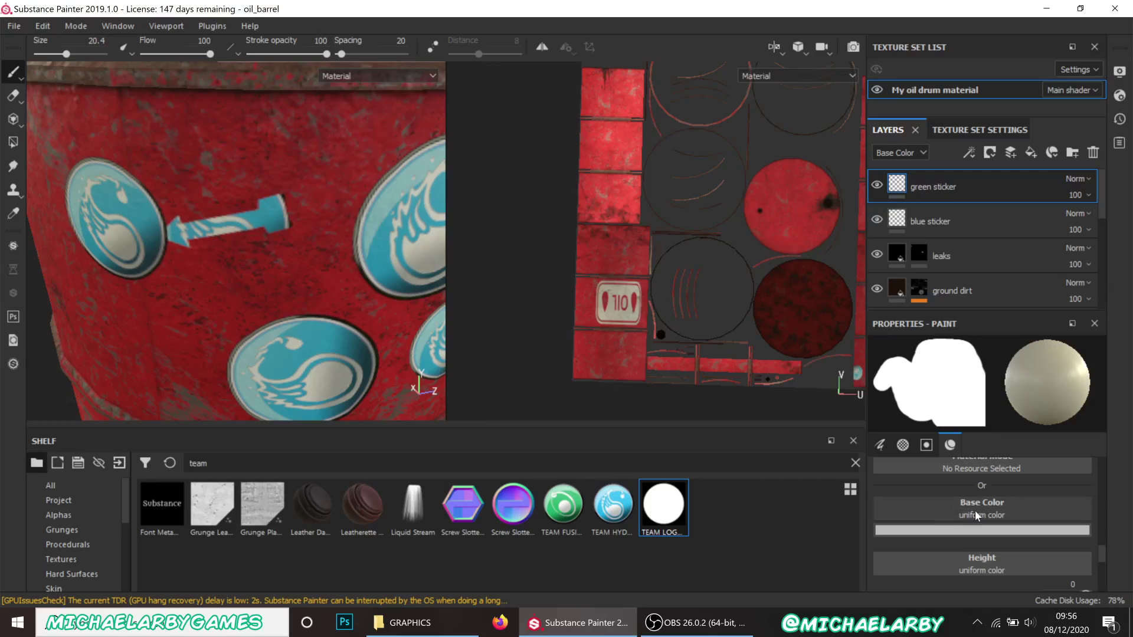
click(980, 530)
click(1003, 432)
click(964, 392)
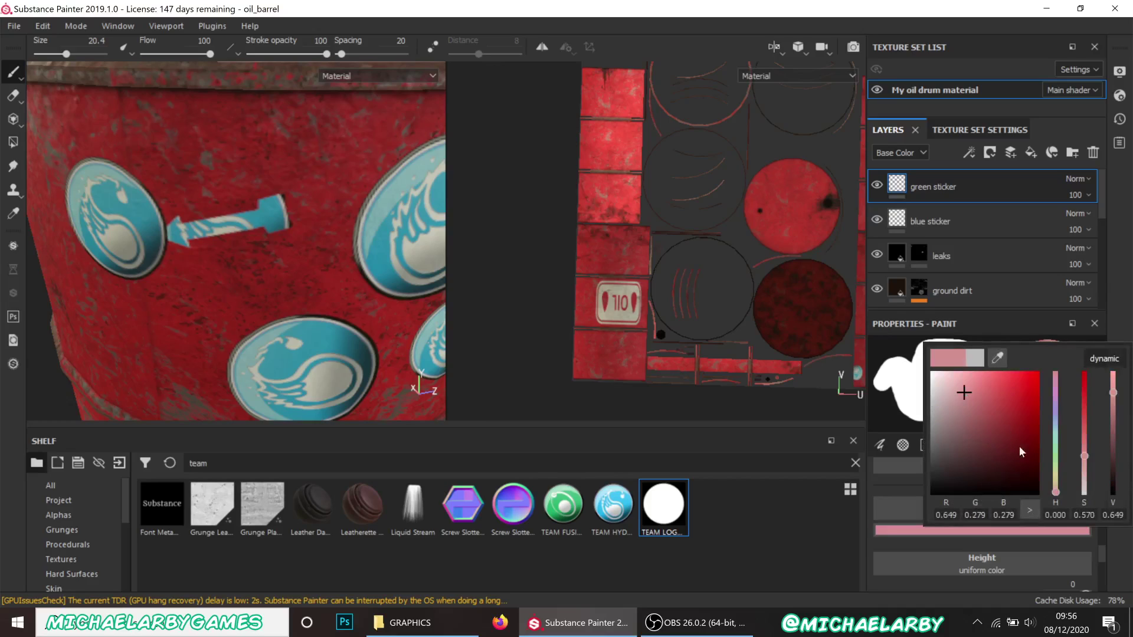
drag(1055, 441, 1055, 428)
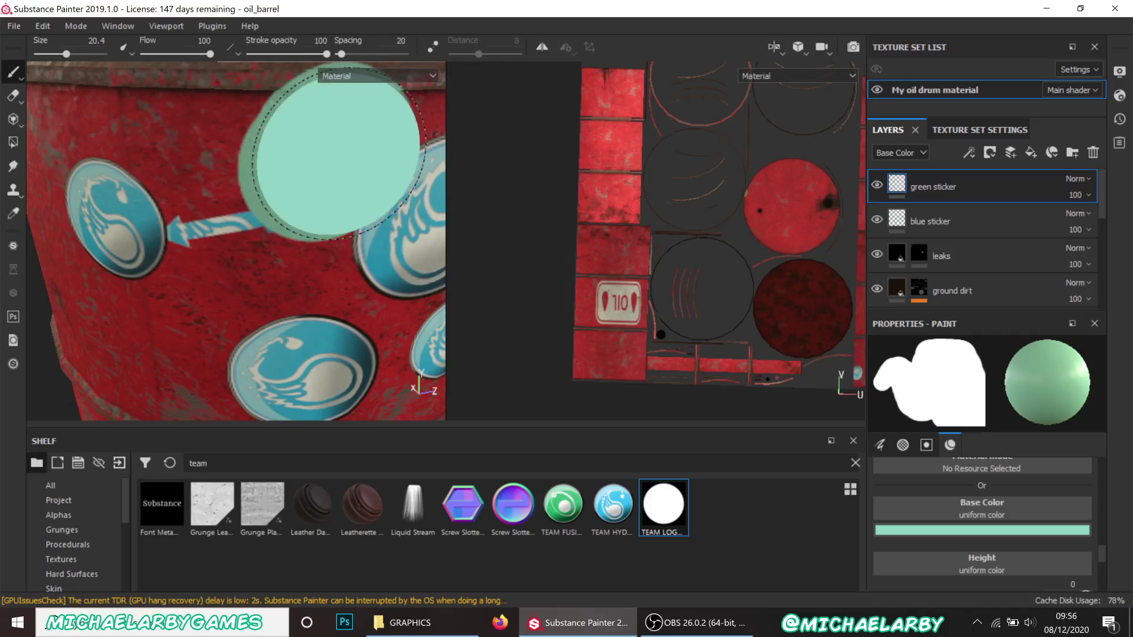
Stamp a teal disc near the barrel top, then load the green TEAM FUSION LOGO as base colour.
click(327, 150)
scroll(230, 215, down, 5)
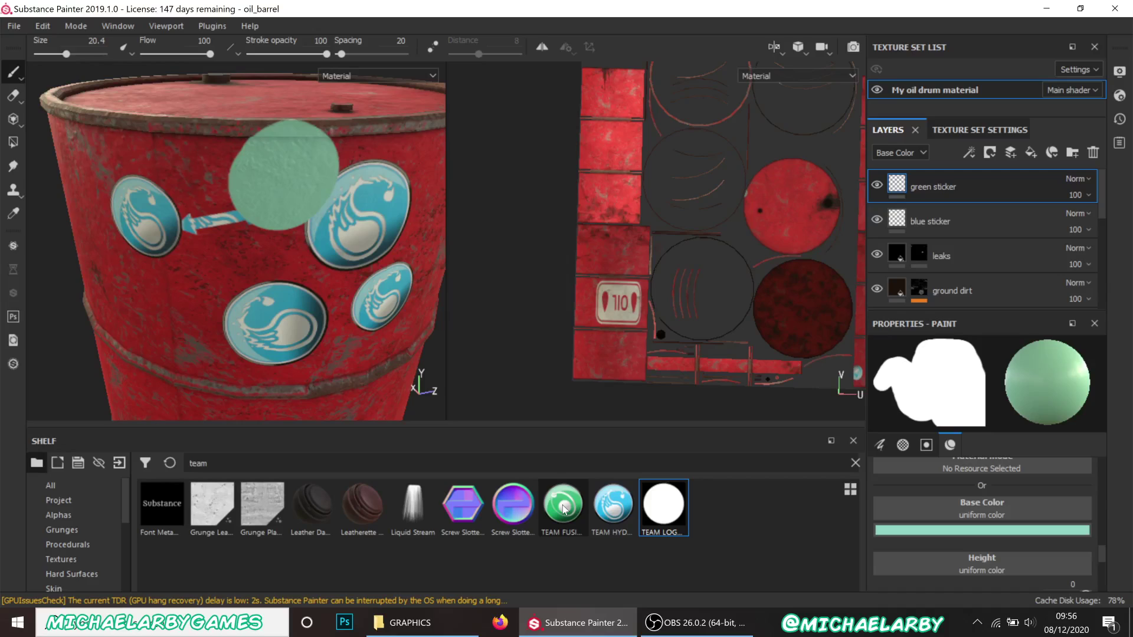
drag(563, 509, 950, 506)
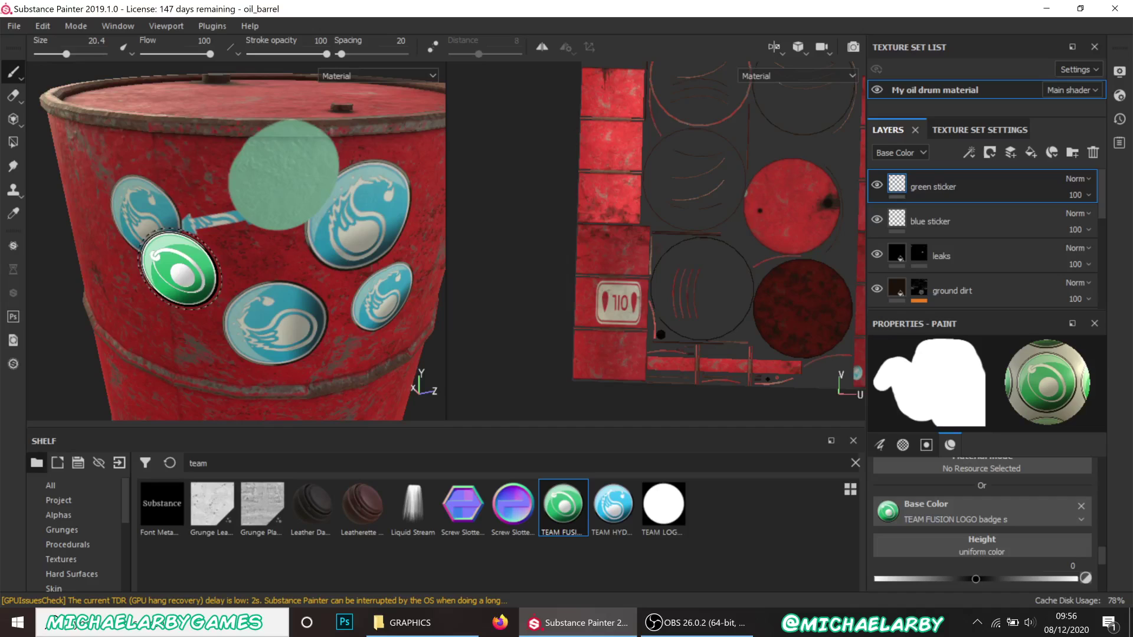
Stamp a green team logo sticker on the barrel and turn the view to inspect it.
click(180, 269)
scroll(242, 242, up, 1)
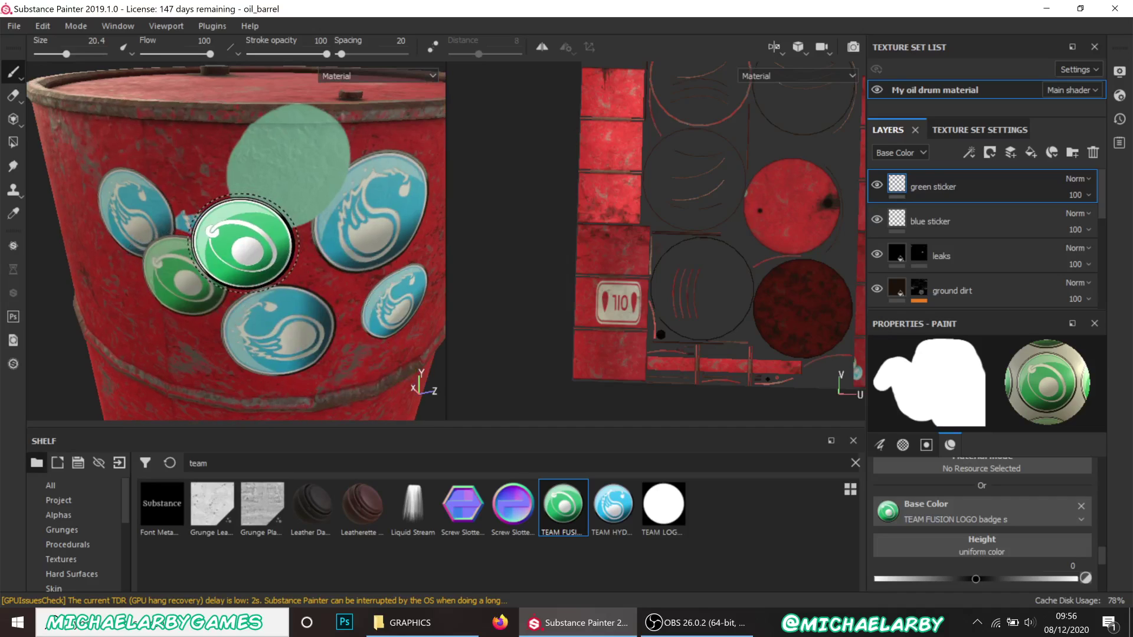
alt+drag(242, 242, 331, 236)
scroll(354, 224, up, 3)
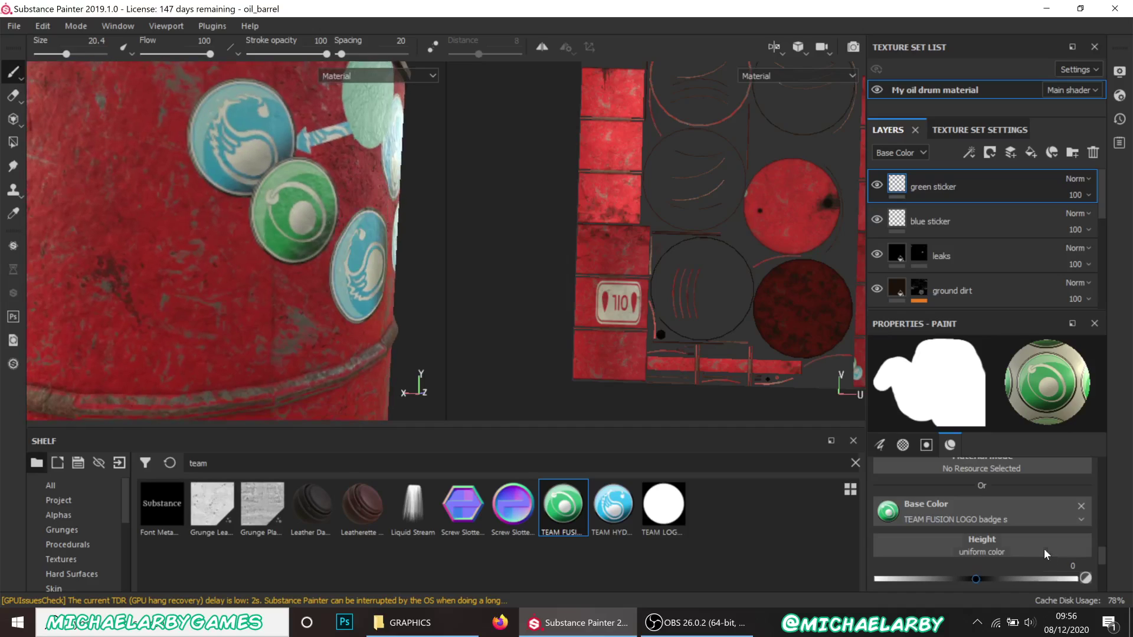
scroll(1027, 534, down, 3)
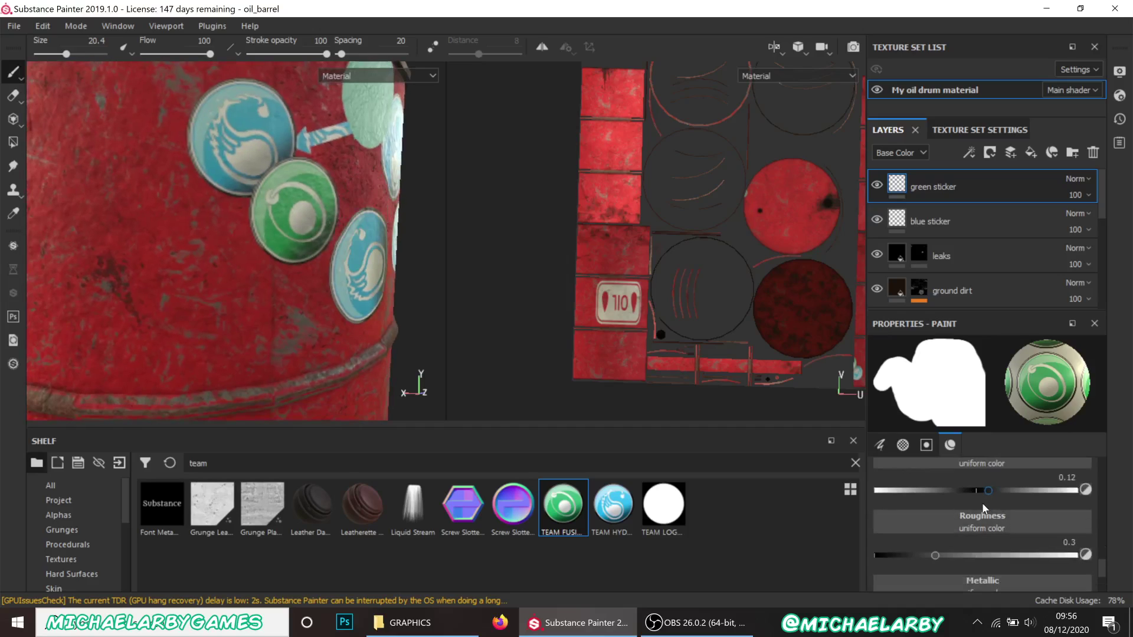
Lower roughness, set metallic to 0.3455, and stamp another green sticker left of the pair.
drag(935, 555, 911, 555)
scroll(939, 540, down, 3)
click(943, 532)
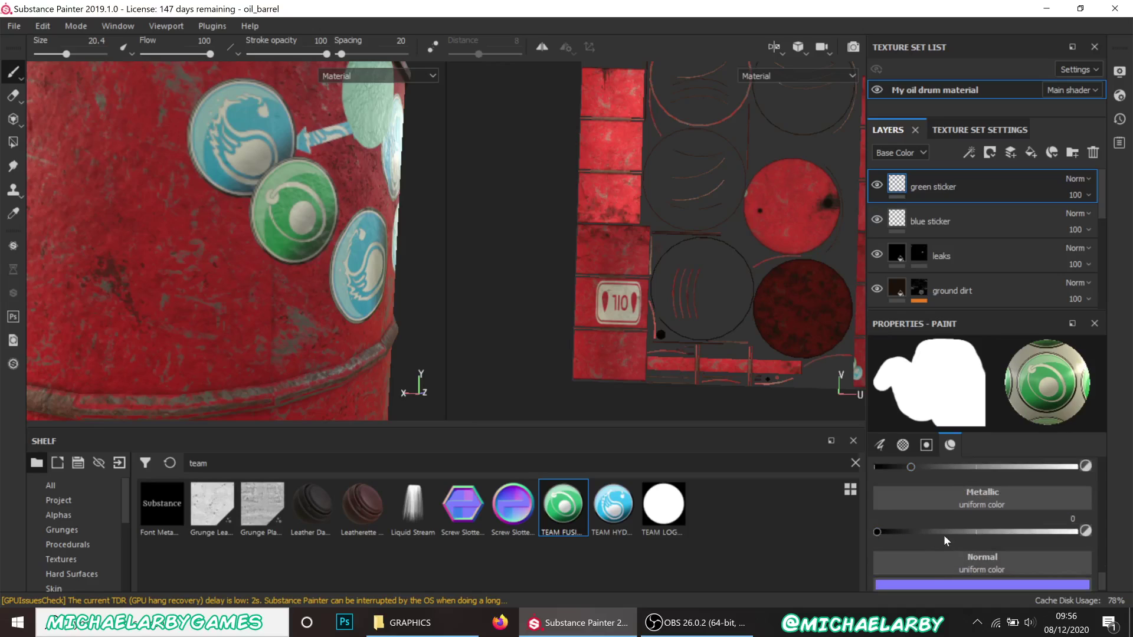
click(198, 253)
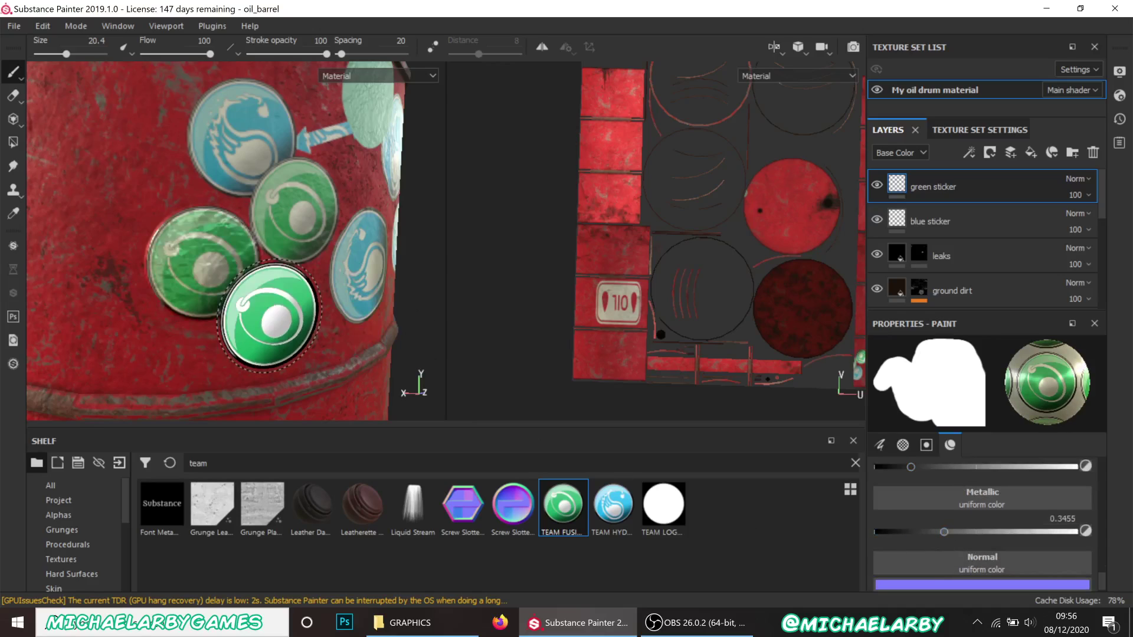
mouse_move(266, 317)
alt+mouse_down()
mouse_move(252, 341)
mouse_move(254, 307)
alt+mouse_up()
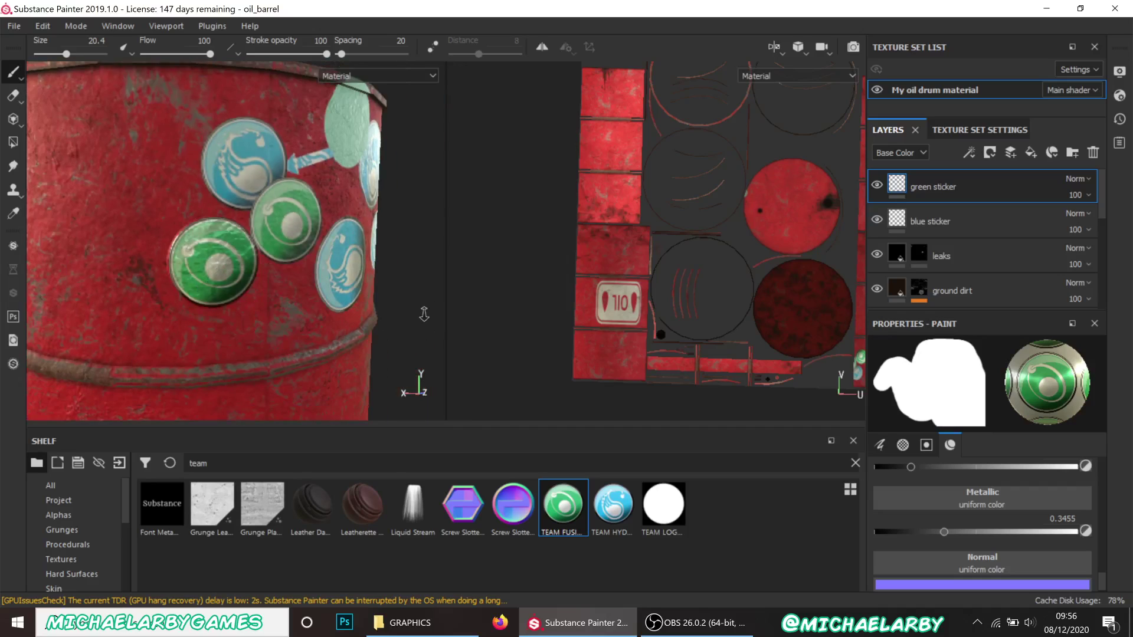
alt+right_drag(424, 314, 392, 324)
alt+drag(392, 323, 368, 314)
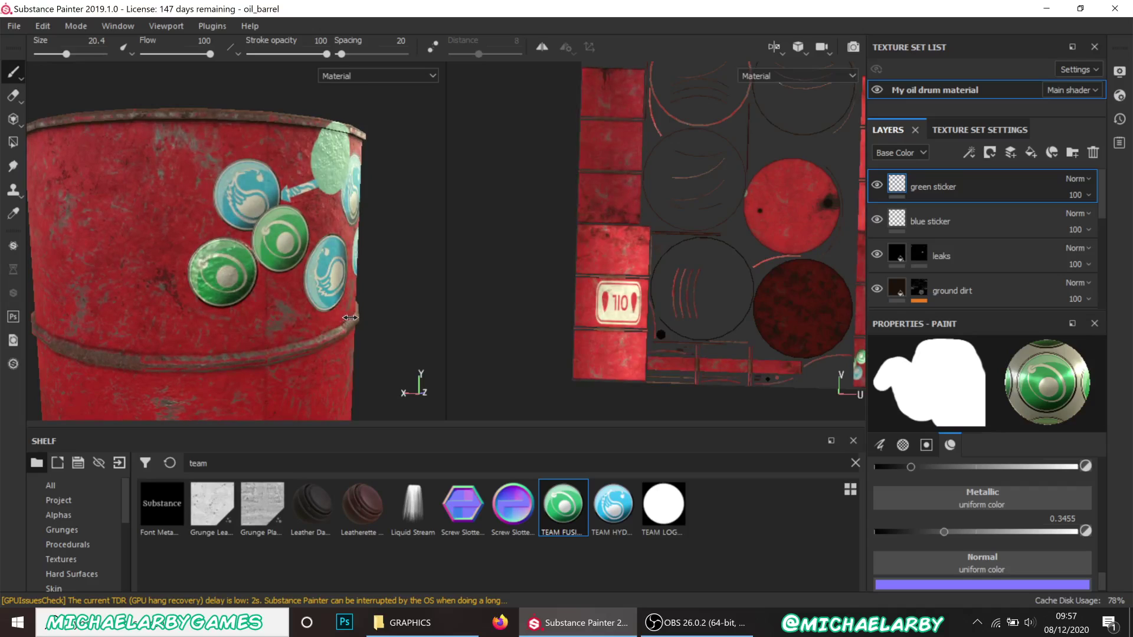
mouse_move(399, 307)
alt+mouse_down()
mouse_move(357, 331)
mouse_move(374, 332)
alt+mouse_up()
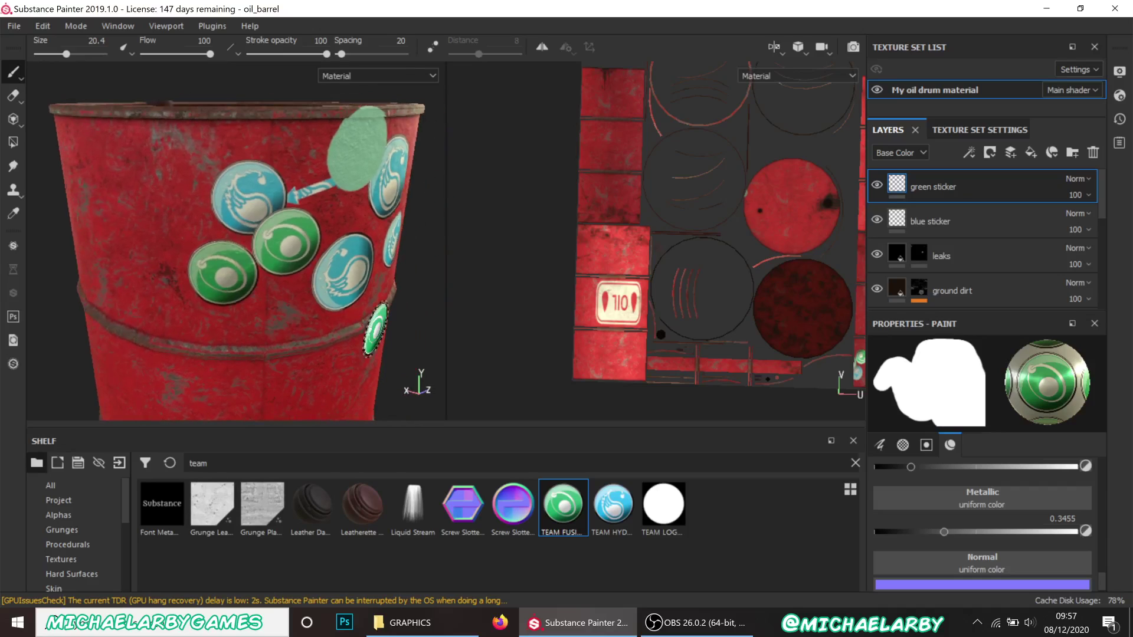